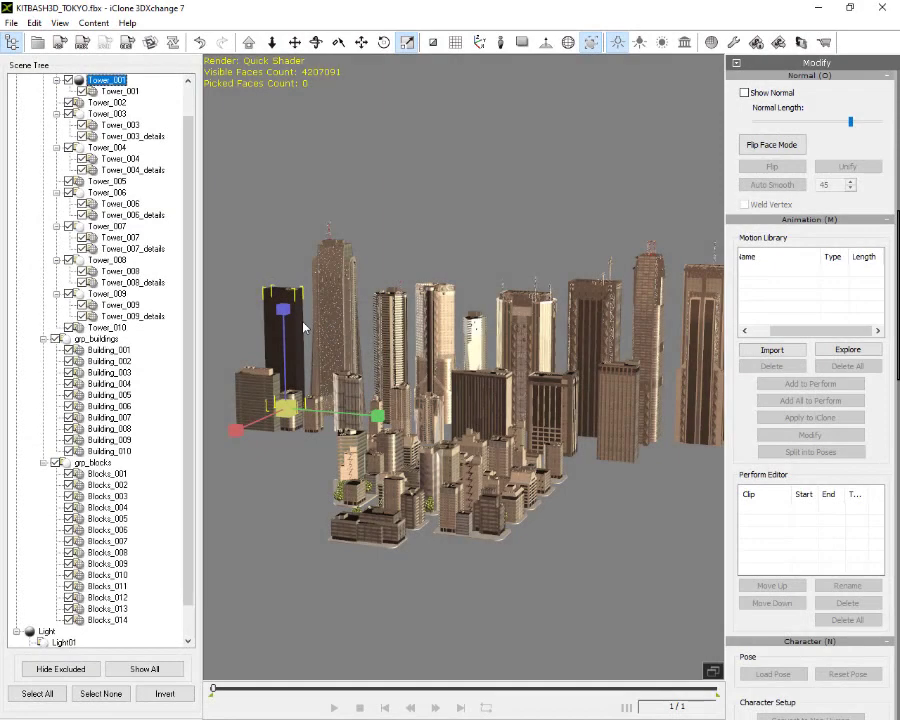
Step: Select Tower_002 in the city model and examine its facade, sides and roof up close from several angles
scroll(303, 323, "up", 4)
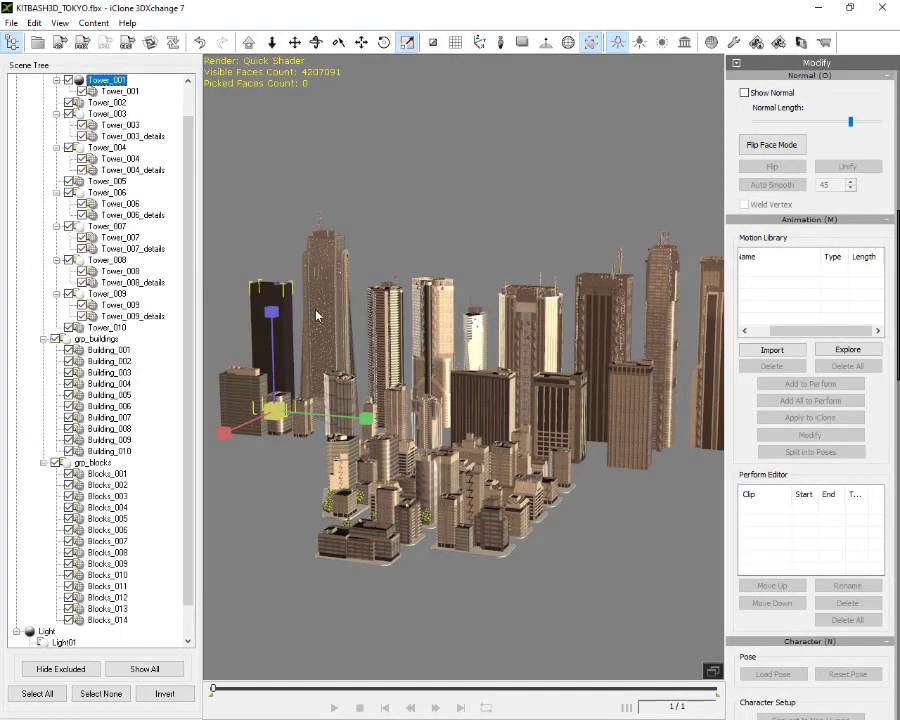
left_click(314, 309)
scroll(350, 247, "up", 4)
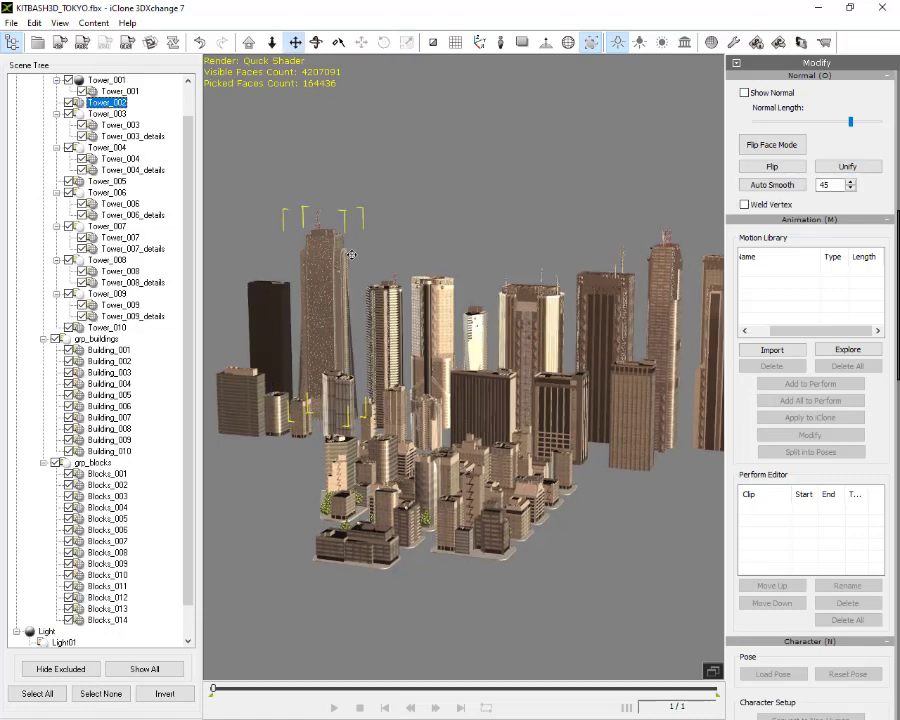
middle_click_drag(346, 257, 433, 335)
scroll(433, 335, "up", 1)
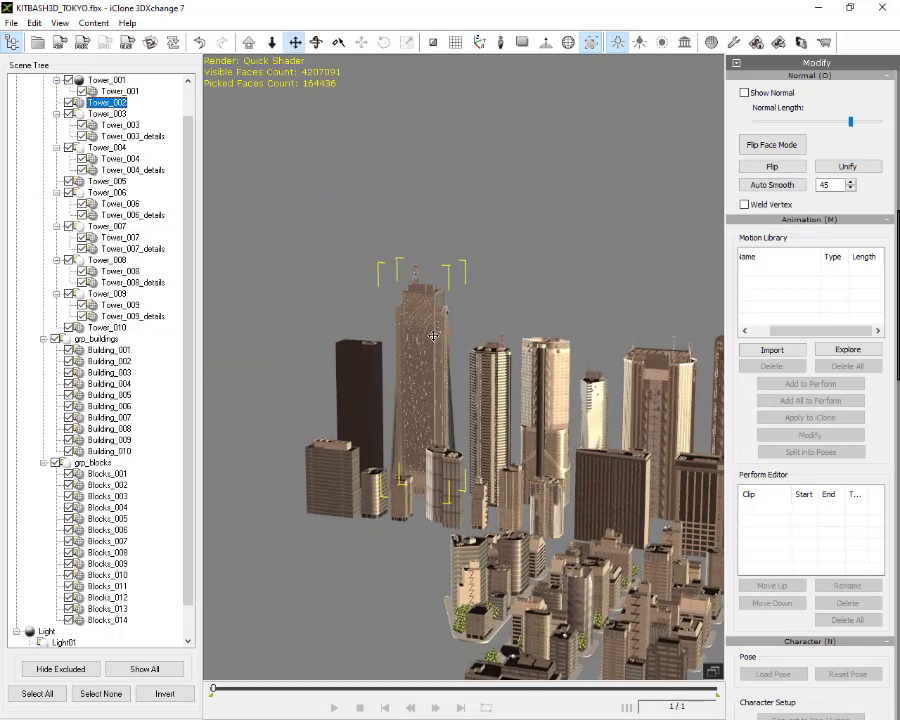
key("Home")
right_click_drag(573, 308, 348, 333)
scroll(498, 309, "up", 3)
scroll(499, 309, "up", 1)
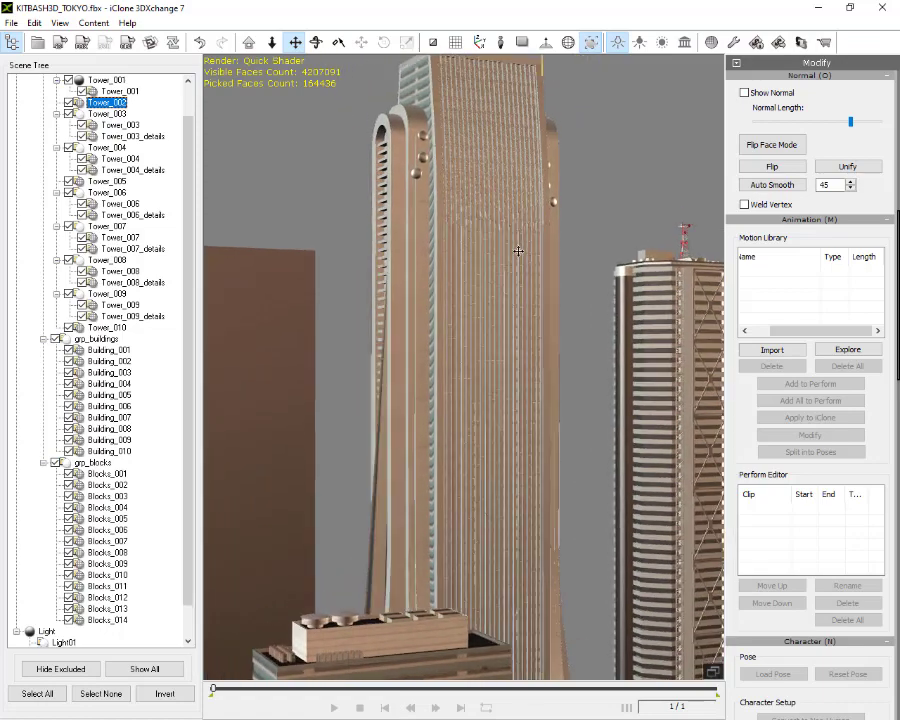
middle_click_drag(537, 230, 545, 372)
right_click_drag(609, 338, 358, 357)
scroll(429, 294, "up", 2)
scroll(430, 295, "up", 2)
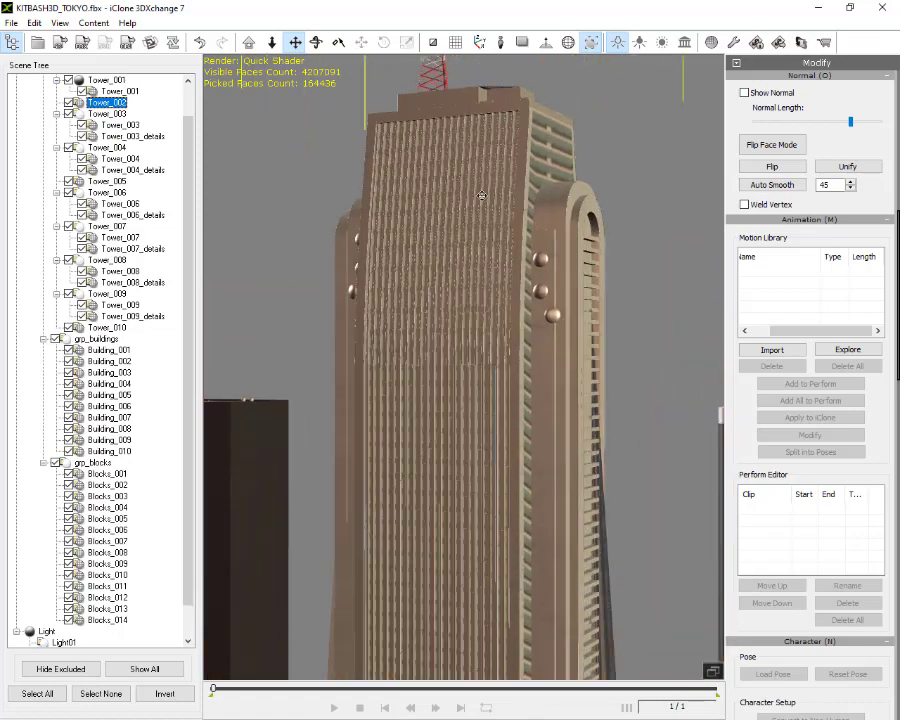
middle_click_drag(508, 205, 522, 297)
right_click_drag(460, 310, 548, 313)
scroll(507, 317, "up", 1)
scroll(507, 317, "up", 2)
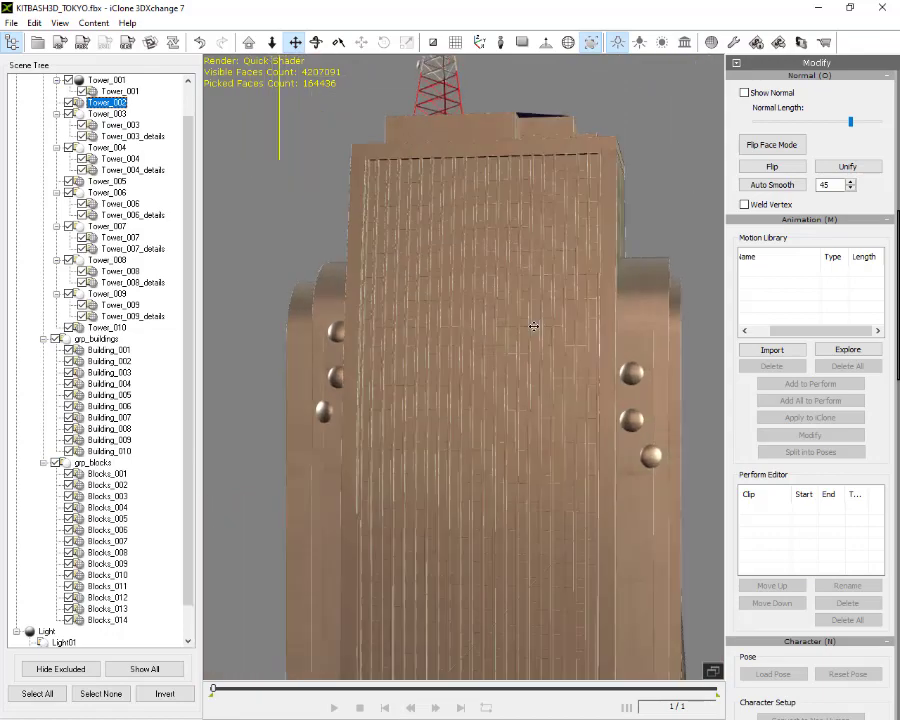
scroll(532, 327, "down", 5)
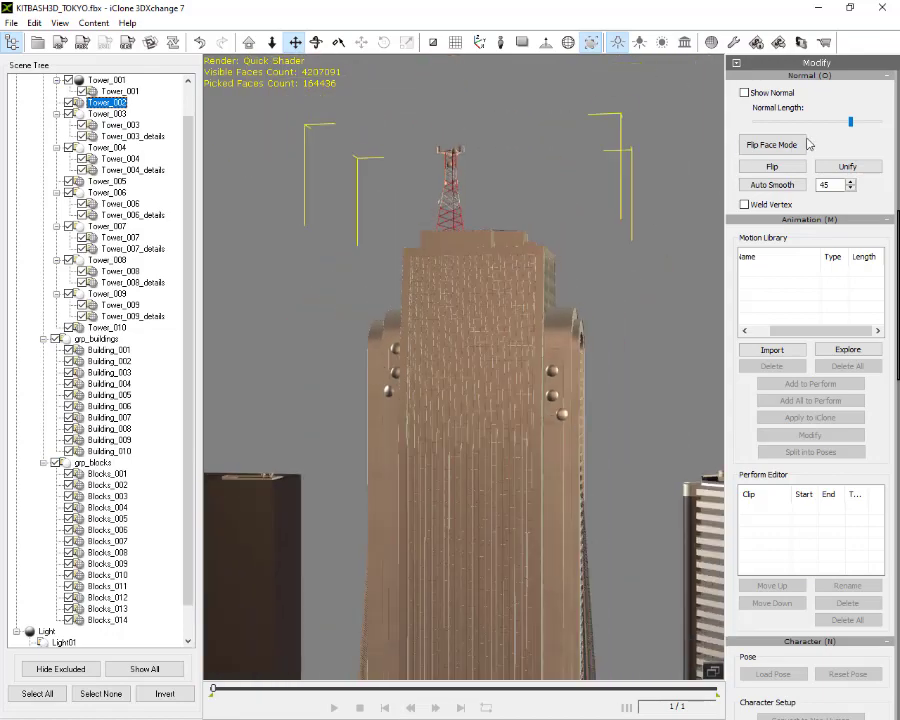
Step: Make Tower_002 a sub-prop of the scene
scroll(836, 166, "up", 8)
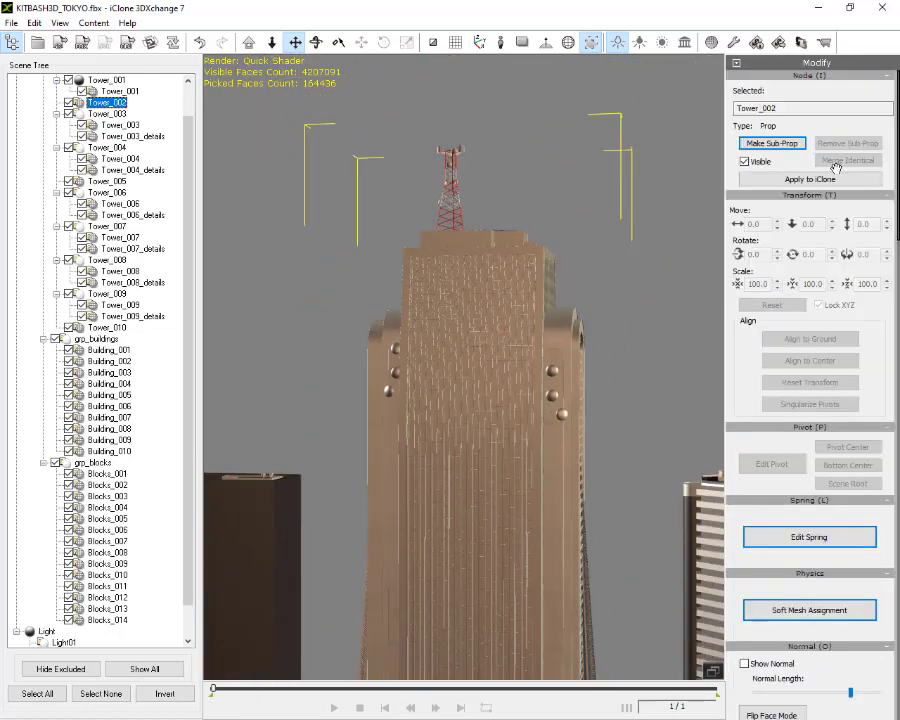
left_click(790, 145)
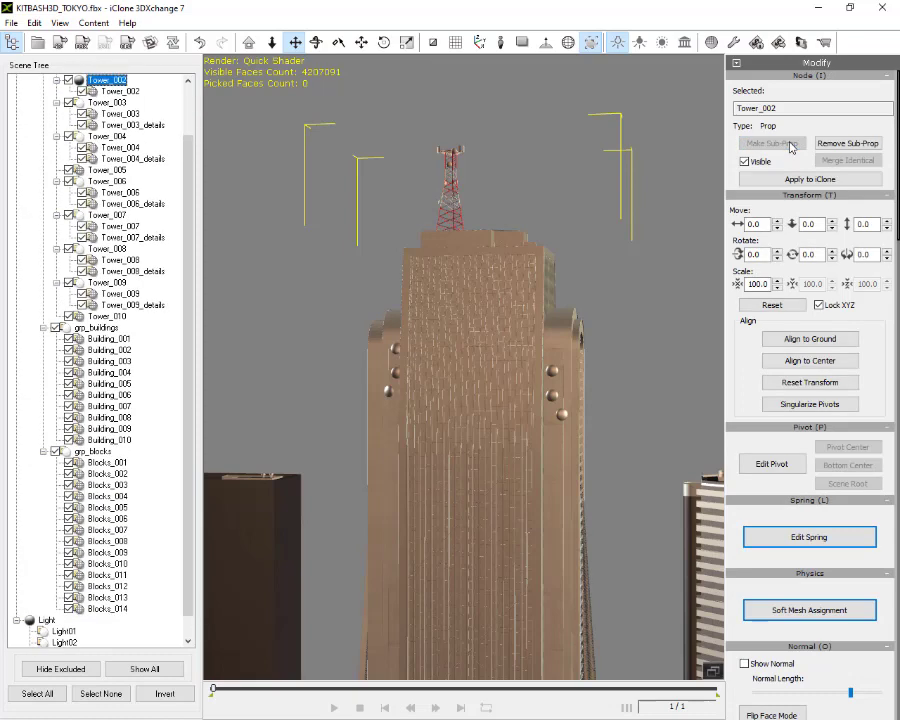
scroll(790, 145, "down", 8)
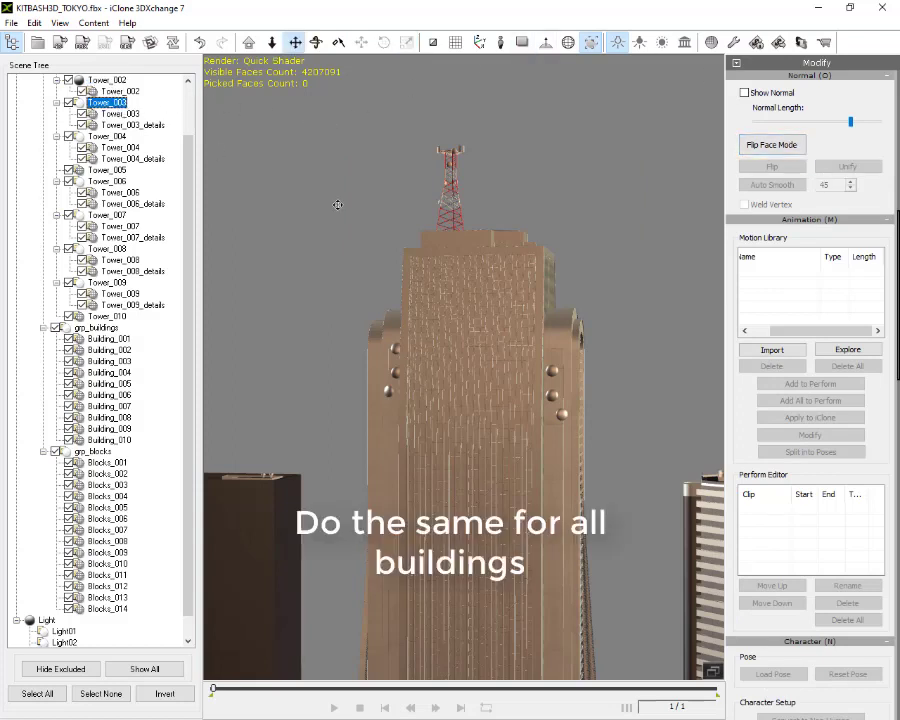
Step: Inspect Tower_003 among the surrounding towers, comparing its mesh node with its parent group node
scroll(478, 305, "down", 1)
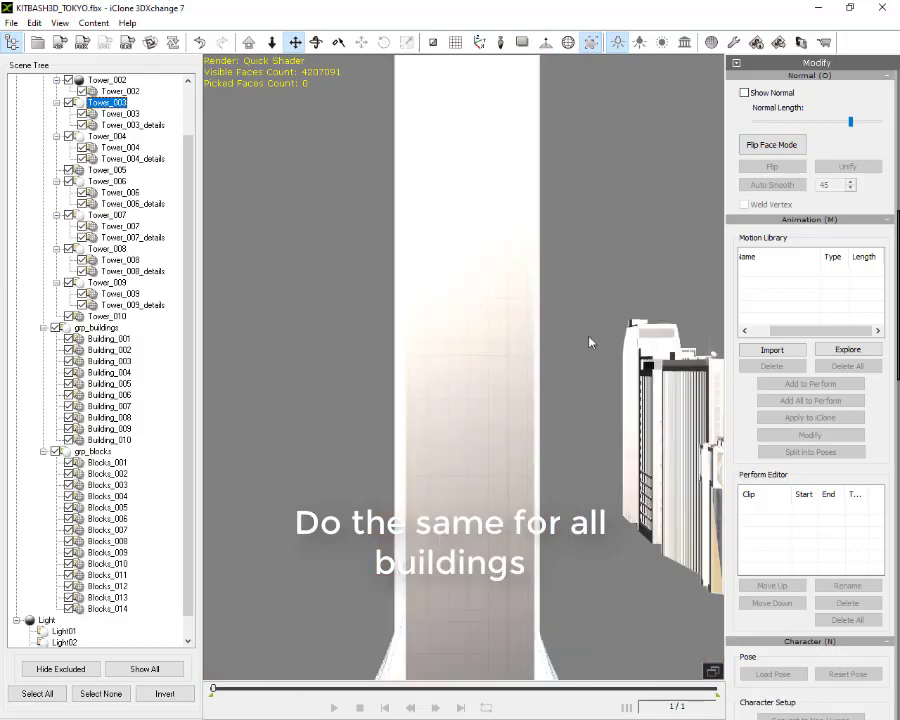
scroll(571, 340, "down", 1)
scroll(571, 340, "down", 3)
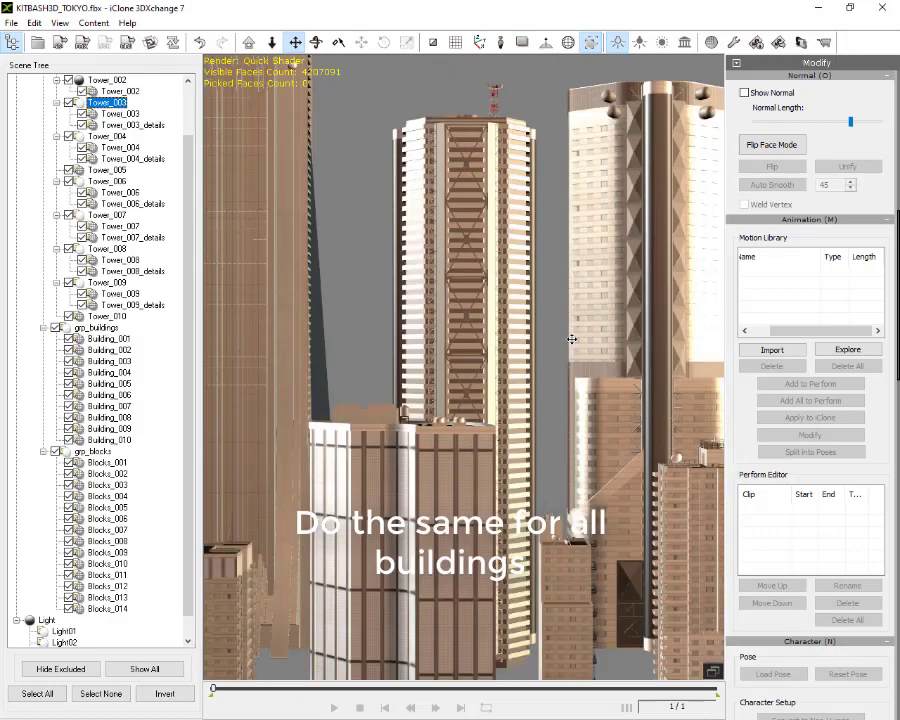
scroll(560, 353, "down", 3)
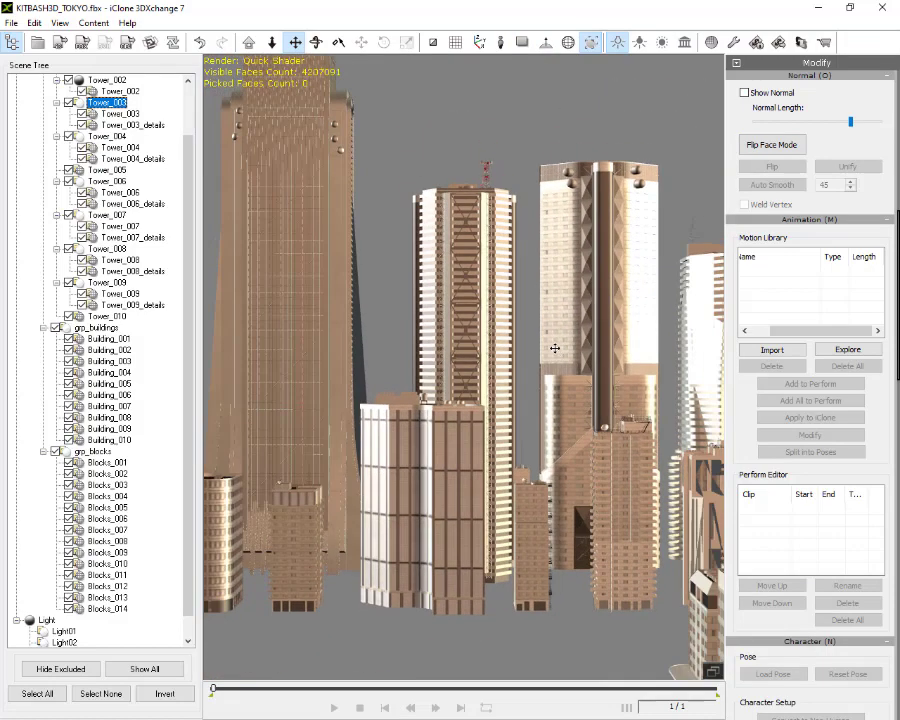
scroll(555, 348, "down", 5)
middle_click_drag(544, 357, 432, 407)
left_click(123, 115)
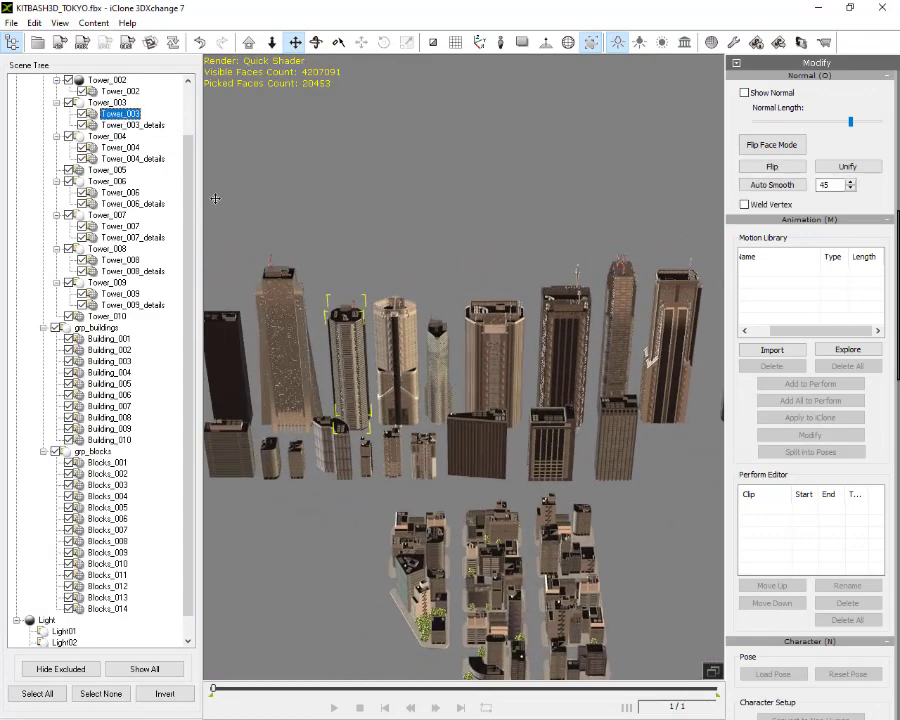
left_click(107, 102)
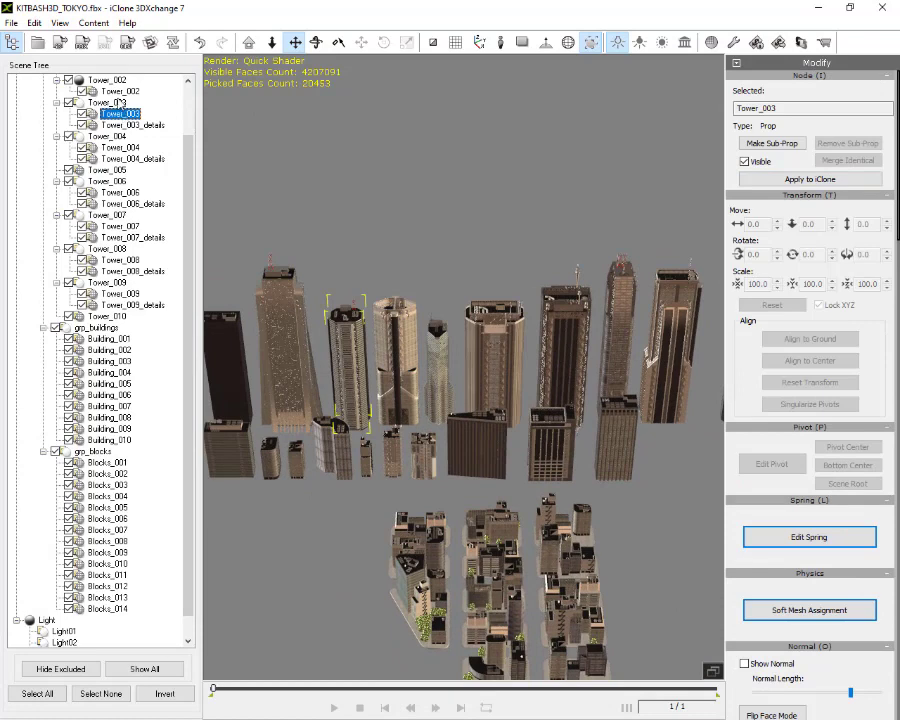
scroll(136, 158, "up", 2)
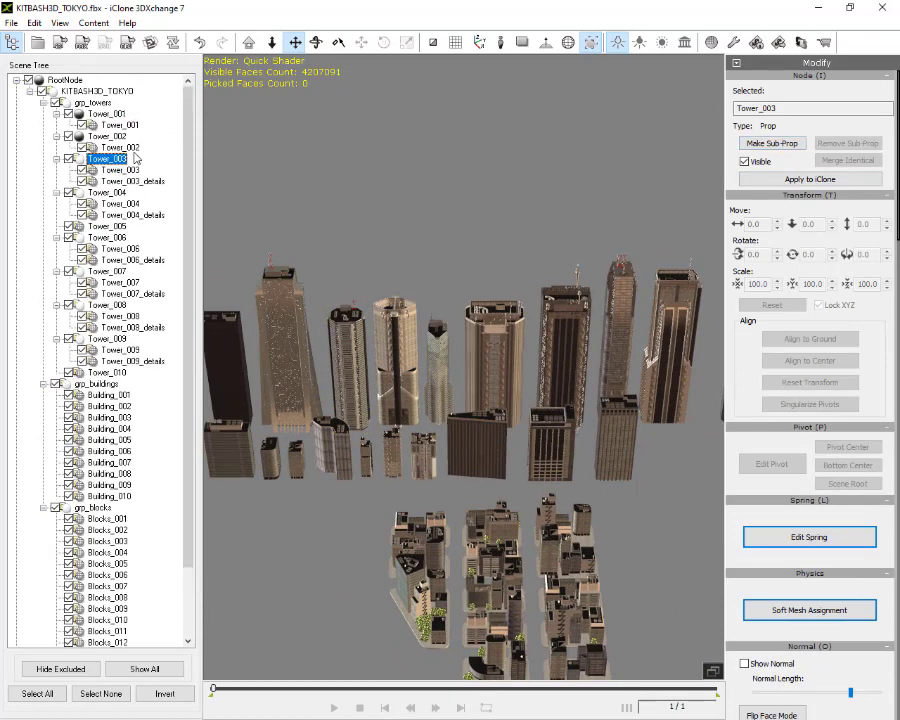
Step: Try moving the Tower_001 sub-prop along its red axis, and undo the move
left_click(106, 114)
key("w")
left_click_drag(223, 486, 222, 449)
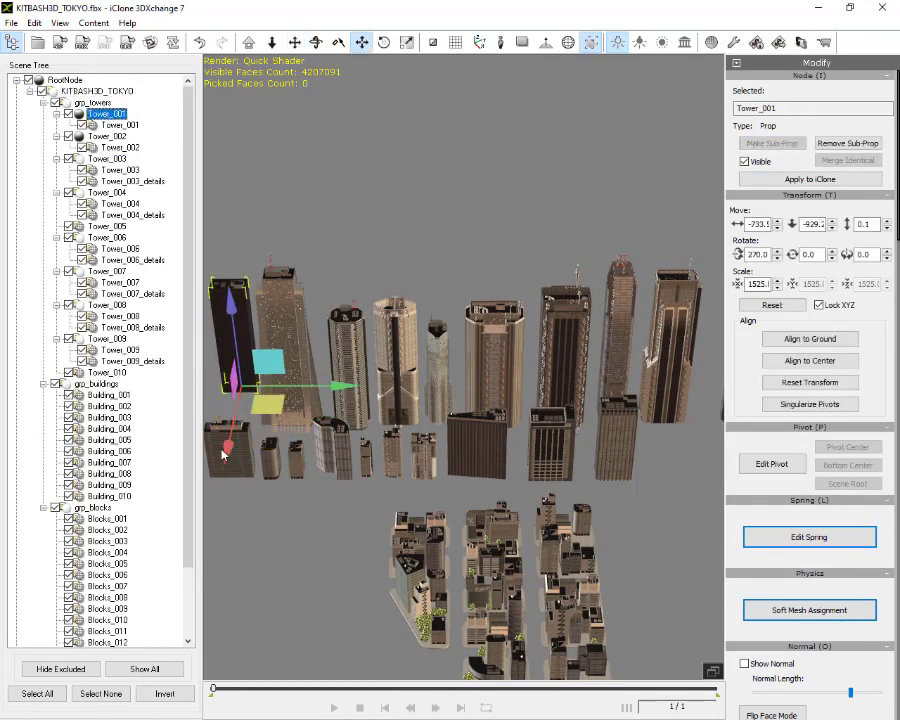
key("ctrl+z")
Step: Select the Tower_002 sub-prop, try moving it along its red axis, and undo the move
left_click(278, 340)
scroll(291, 351, "down", 3)
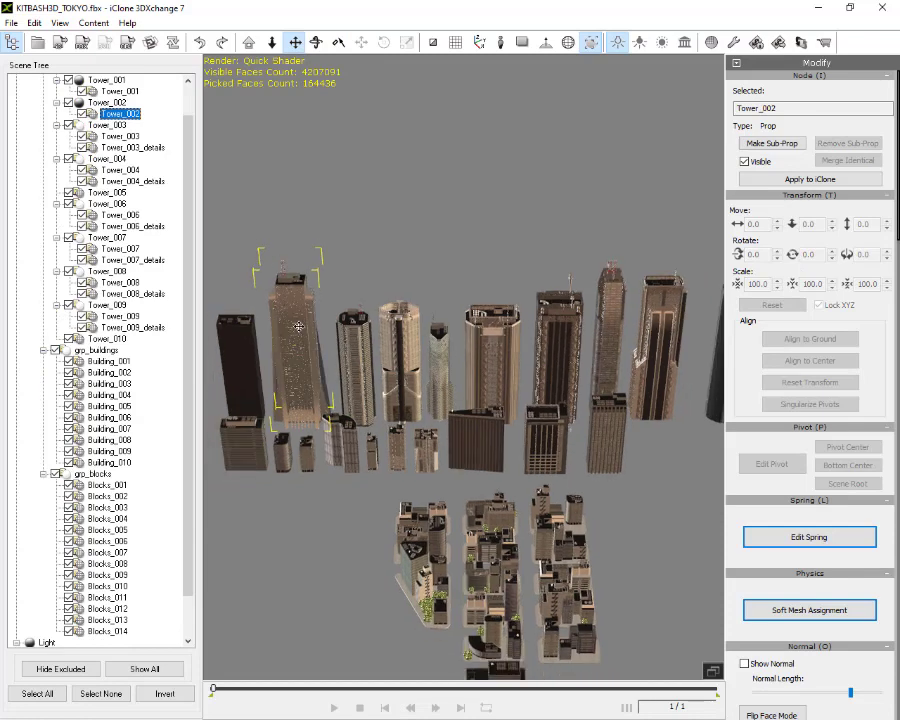
left_click(107, 102)
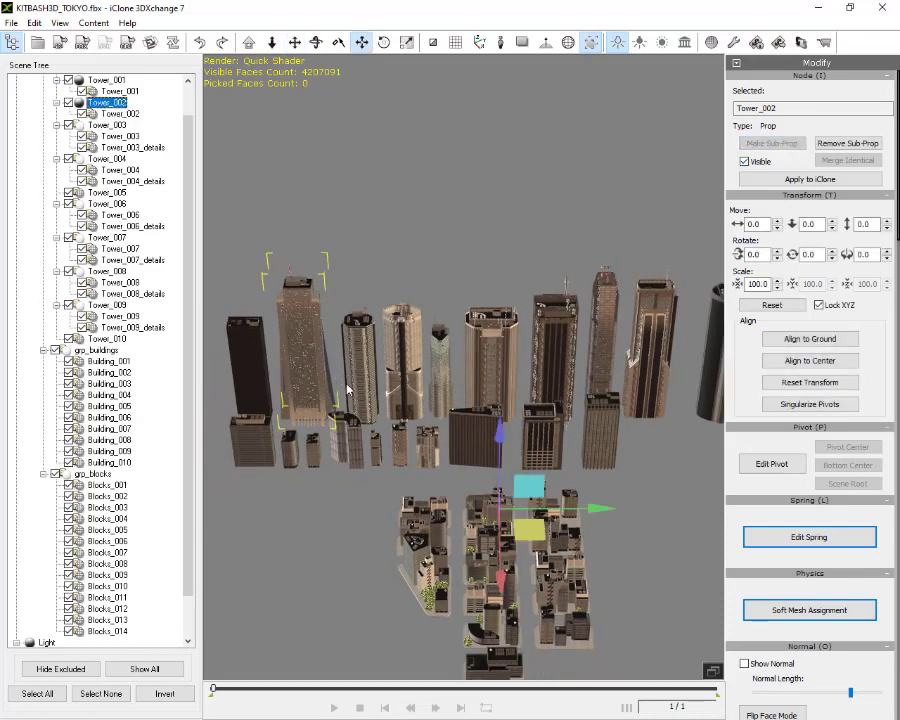
left_click_drag(505, 585, 490, 578)
key("ctrl+z")
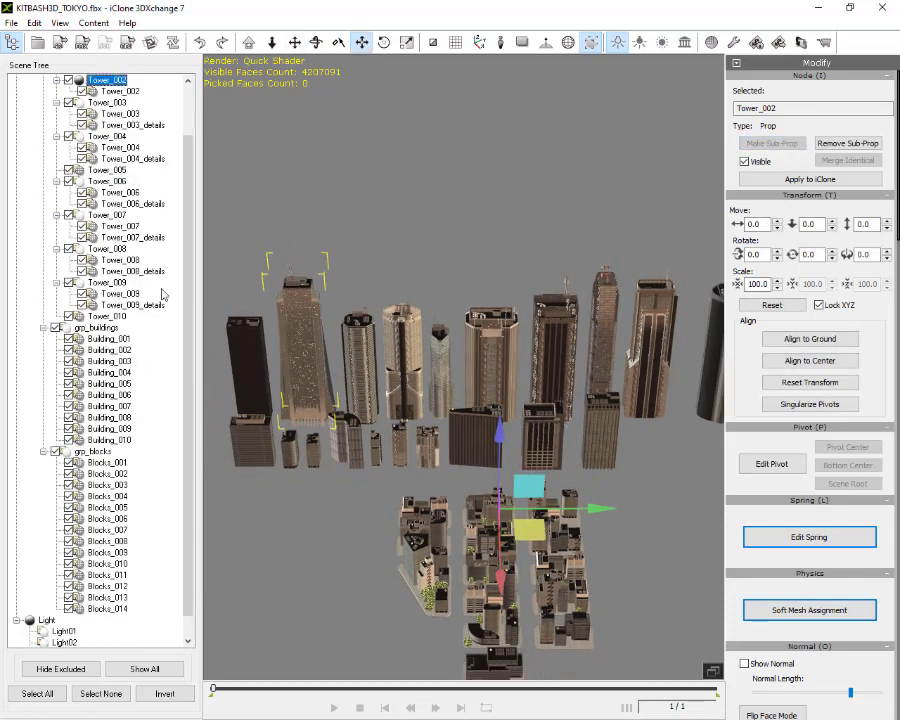
Step: Hide and show the Tower_001 mesh node, and do the same for its parent sub-prop node
scroll(71, 250, "up", 2)
left_click(120, 125)
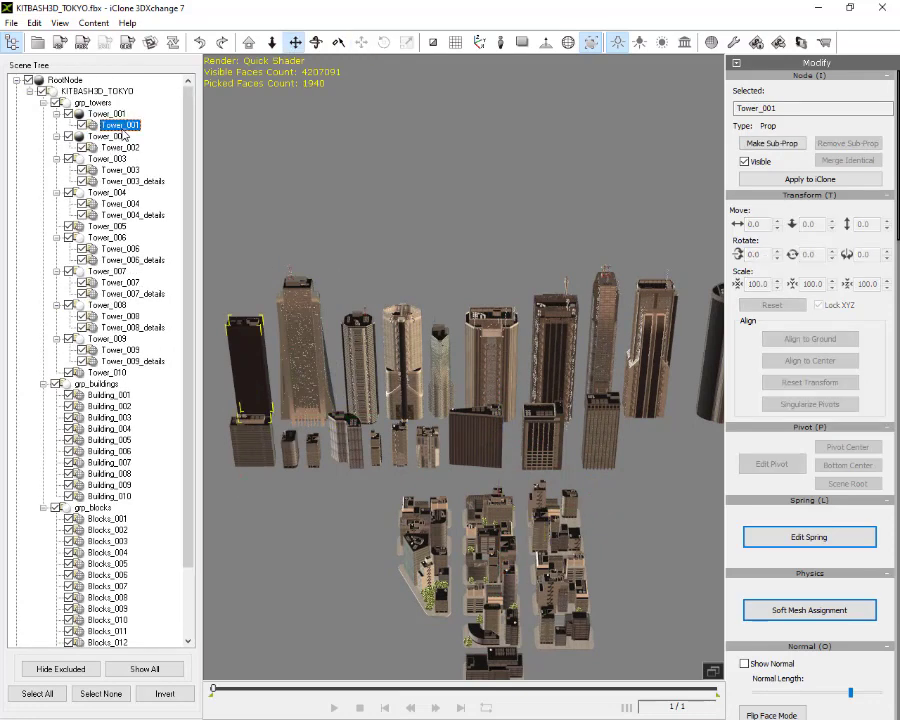
left_click(83, 126)
left_click(83, 126)
left_click(70, 115)
left_click(70, 115)
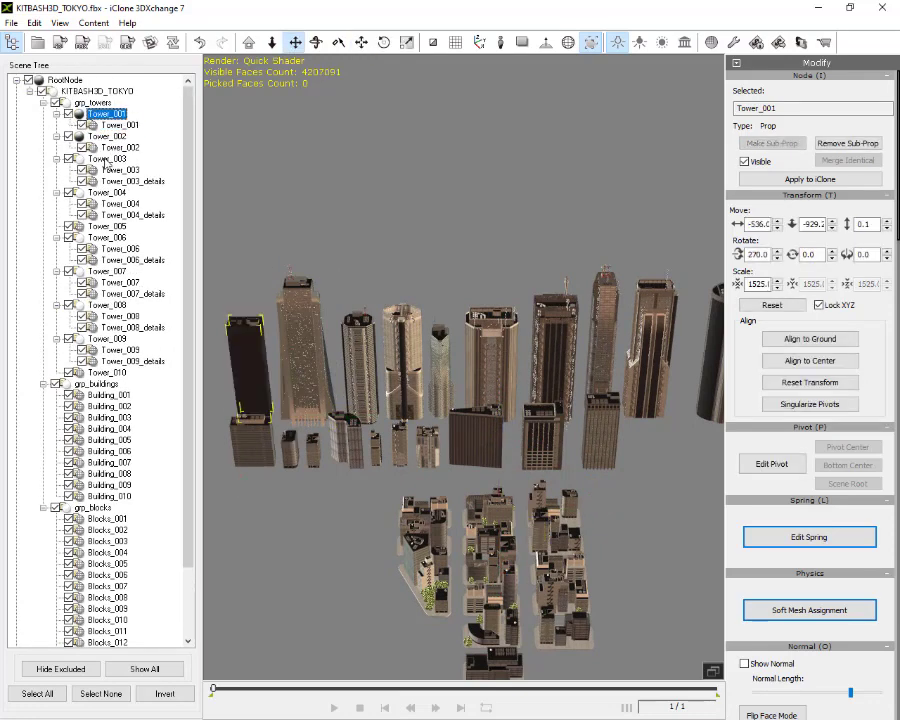
Step: Make the Tower_003 group a sub-prop, test it by moving the tower, and undo the move
left_click(106, 160)
left_click(770, 143)
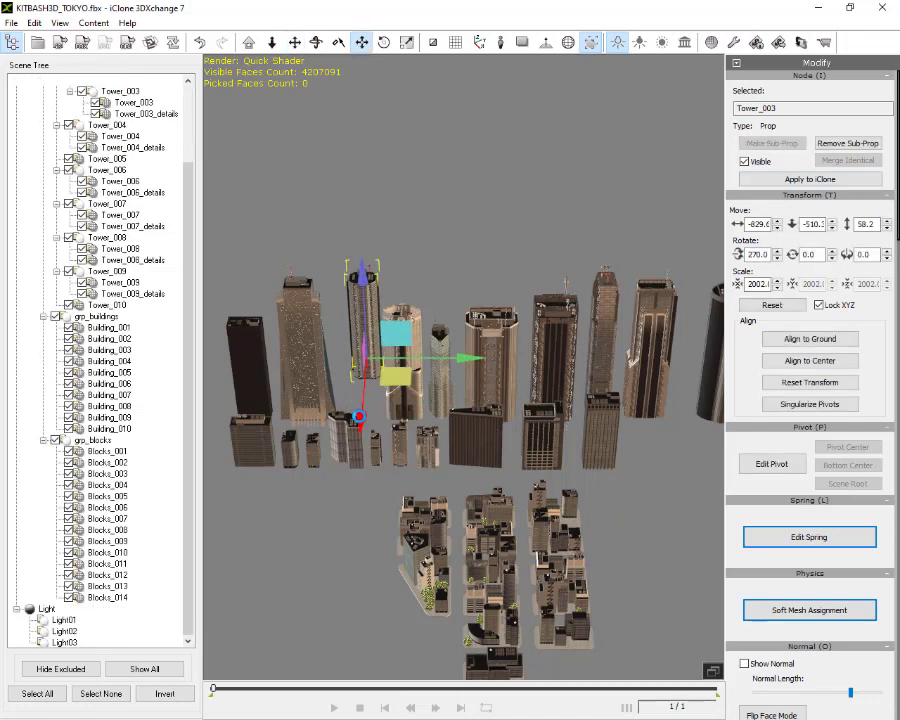
key("ctrl+z")
Step: Make the Tower_004, Tower_005 and Tower_006_details meshes individual sub-props
left_click(403, 342)
left_click(768, 145)
left_click(442, 347)
left_click(772, 148)
left_click(489, 345)
left_click(764, 147)
Step: Make the Tower_007, Tower_008 and Tower_009_details meshes individual sub-props
left_click(555, 335)
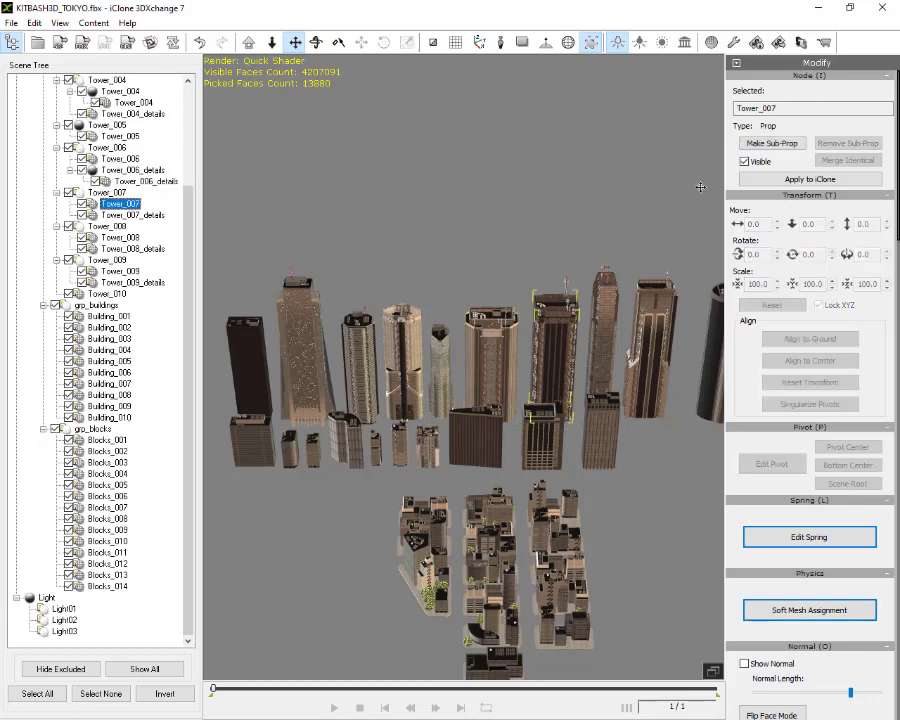
left_click(768, 147)
left_click(608, 319)
left_click(766, 147)
left_click(655, 338)
left_click(768, 146)
Step: Make Tower_010 and Building_001 individual sub-props
middle_click_drag(615, 244, 450, 238)
left_click(572, 335)
left_click(769, 146)
middle_click_drag(410, 305, 632, 217)
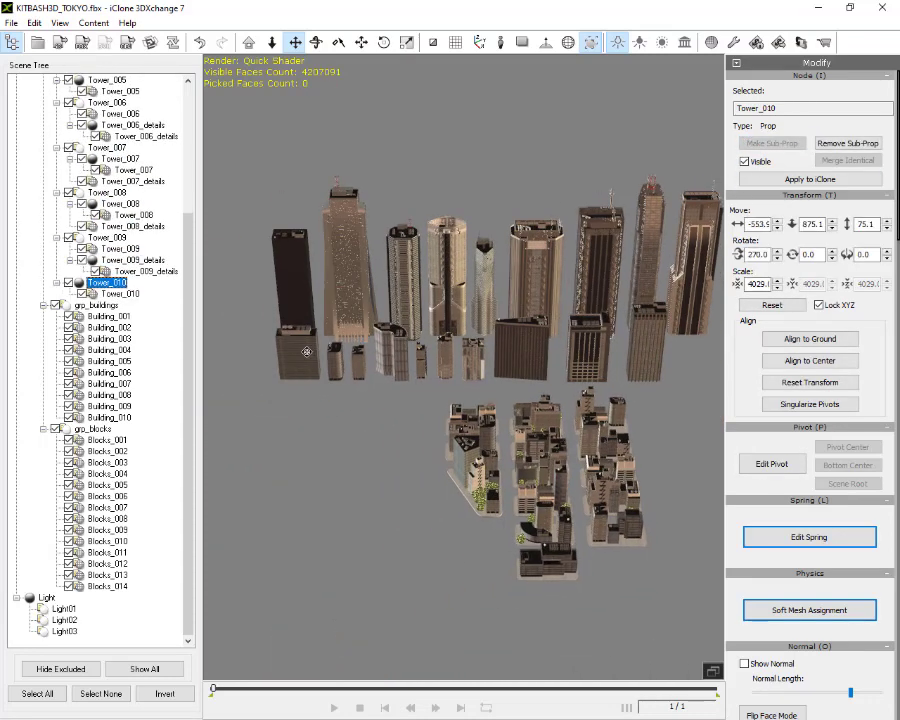
left_click(299, 354)
left_click(769, 147)
Step: Make Building_002 a sub-prop after focusing on it and checking its shape
left_click(335, 362)
right_click_drag(362, 343, 402, 416)
key("f")
right_click_drag(502, 362, 685, 347)
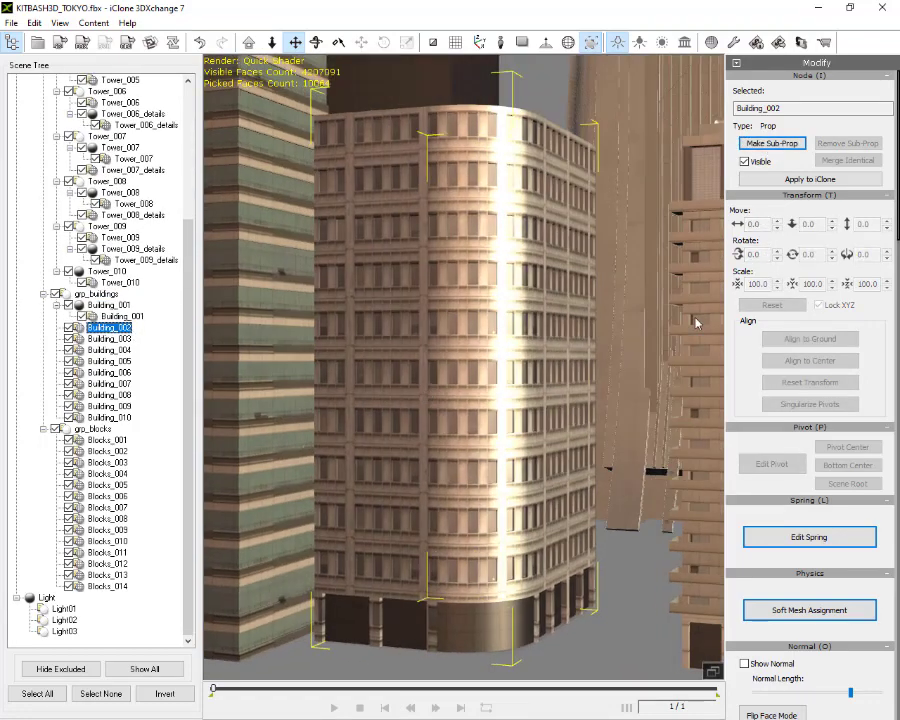
left_click(754, 143)
Step: Make Building_003 and Building_004 individual sub-props, focusing on each building
left_click(681, 370)
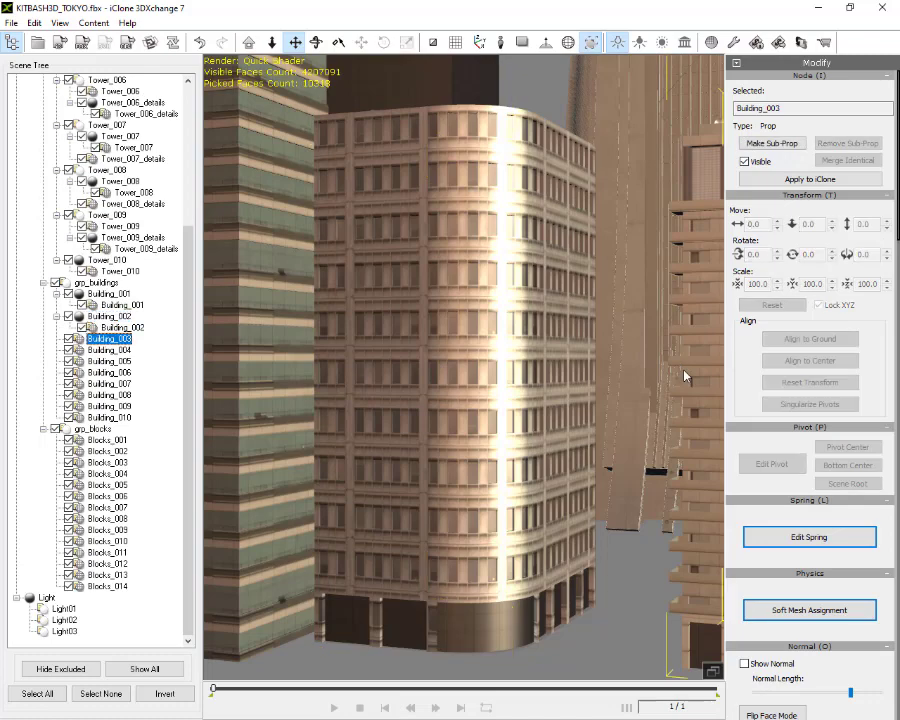
key("f")
left_click(786, 146)
right_click_drag(555, 366, 424, 378)
left_click(125, 351)
key("f")
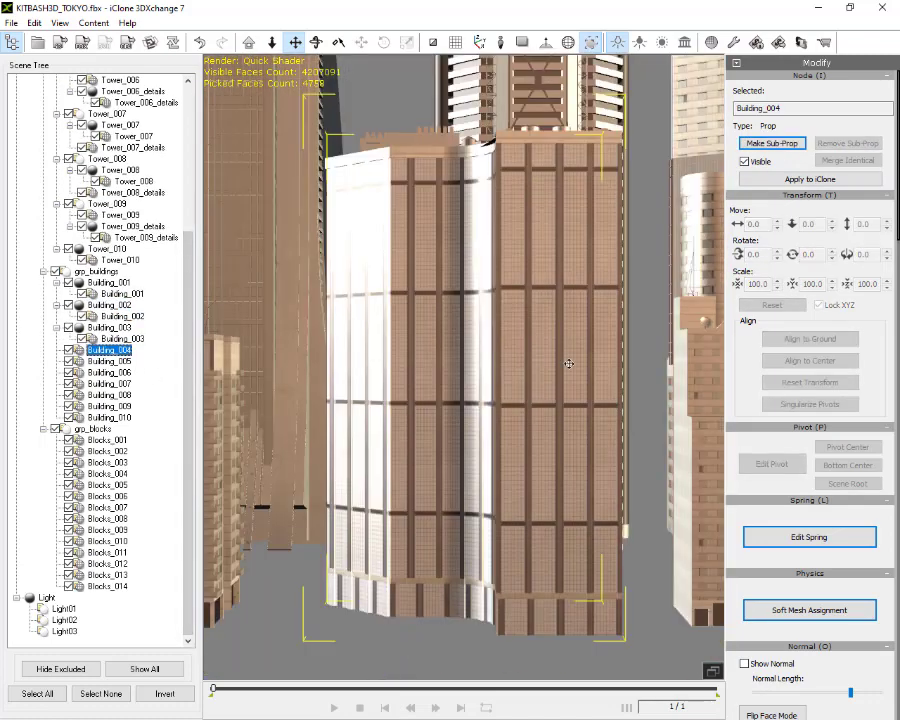
left_click(777, 145)
Step: Make Building_005 and Building_006 individual sub-props, focusing on each building
left_click(108, 361)
key("f")
right_click_drag(583, 335, 459, 325)
left_click(777, 149)
left_click(130, 371)
key("f")
left_click(790, 150)
Step: Make Building_007 and Building_008 individual sub-props, focusing on each building
left_click(112, 385)
key("f")
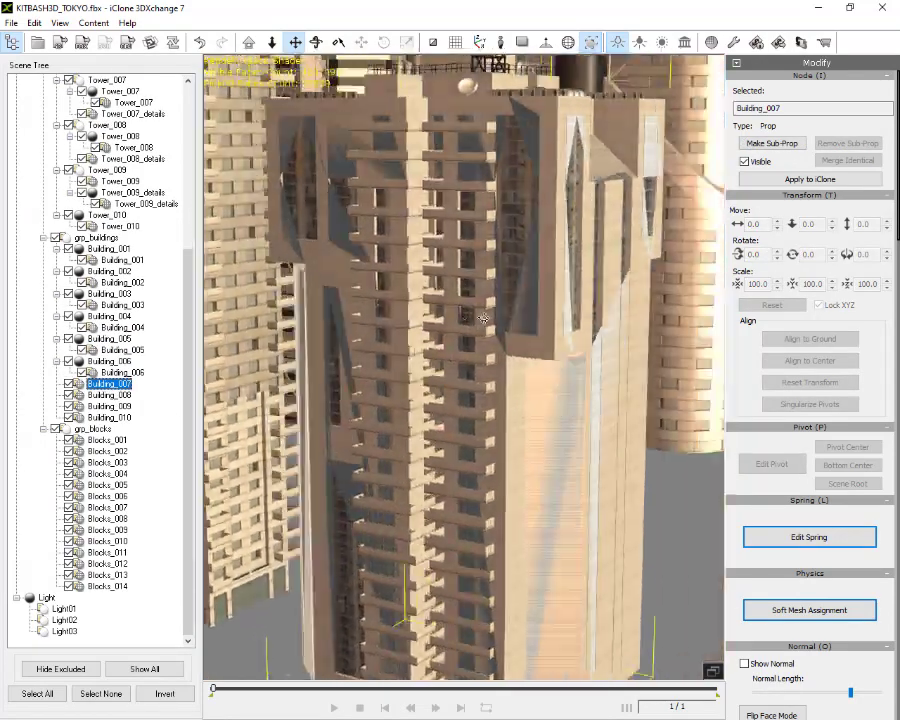
left_click(777, 143)
left_click(108, 395)
key("f")
left_click(768, 145)
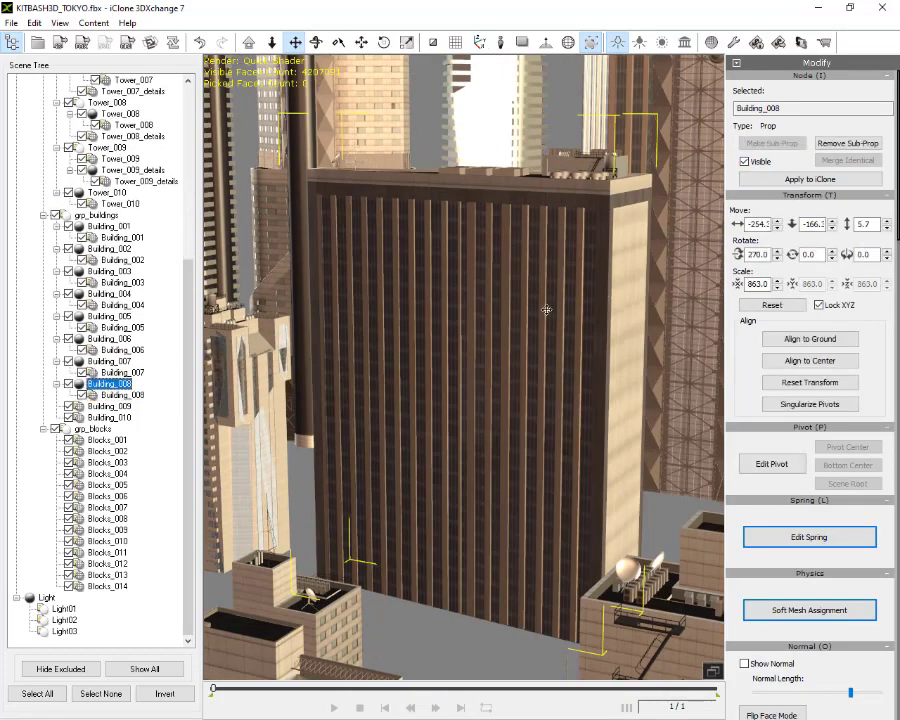
Step: Make Building_009 and Building_010 individual sub-props, focusing on each building
left_click(107, 407)
key("f")
left_click(775, 144)
left_click(115, 418)
key("f")
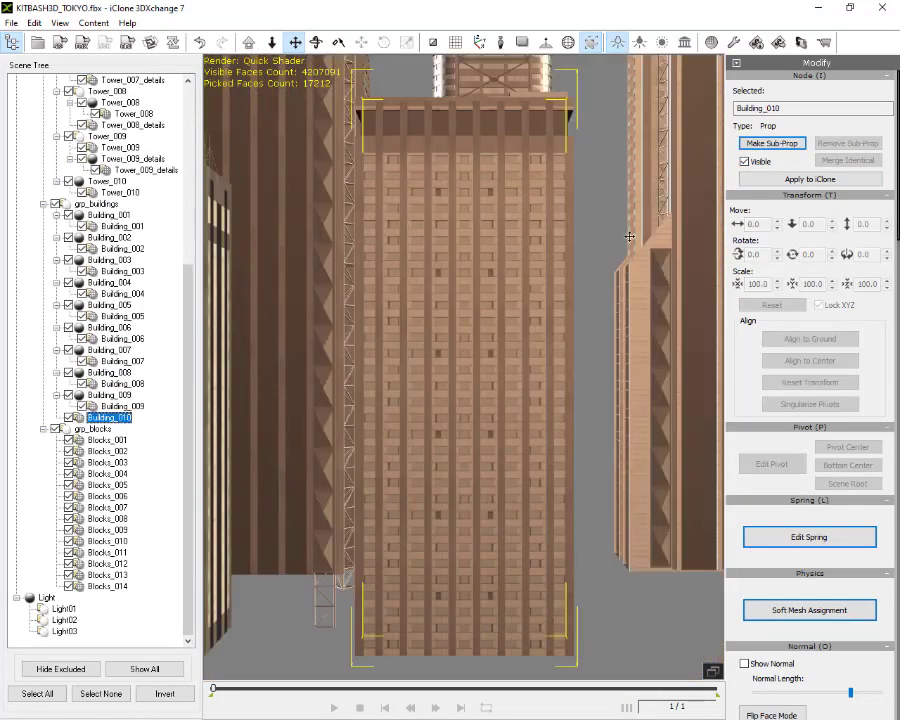
left_click(754, 144)
Step: Focus on the grp_blocks group and make the whole group a sub-prop
left_click(105, 430)
key("f")
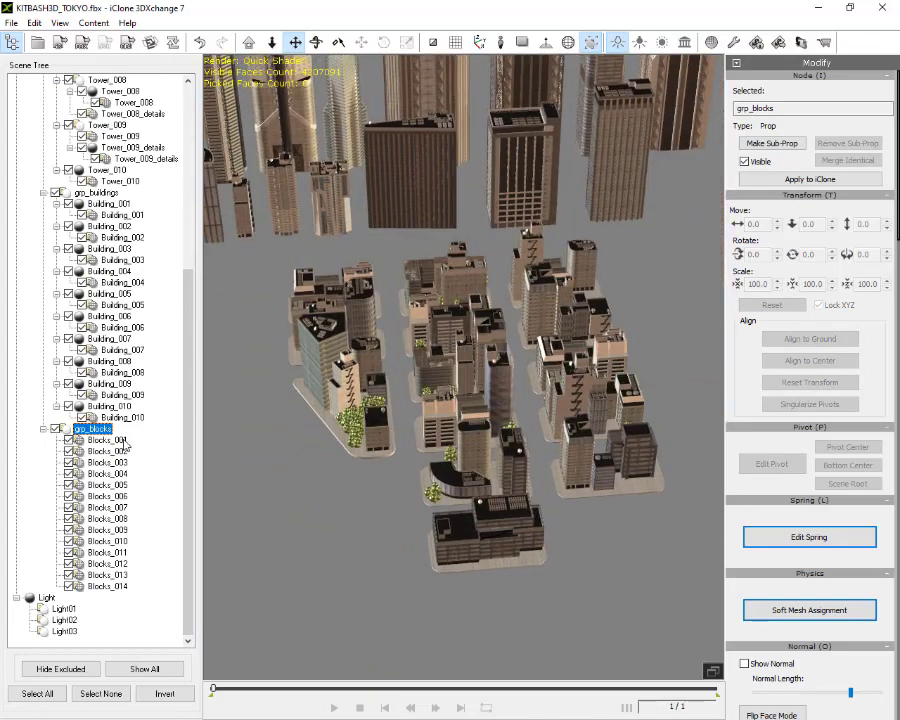
left_click(780, 150)
Step: Make Blocks_001 inside the grp_blocks group a sub-prop after focusing on it
right_click_drag(530, 250, 522, 418)
scroll(442, 430, "up", 5)
left_click(134, 441)
right_click_drag(440, 375, 466, 347)
key("Home")
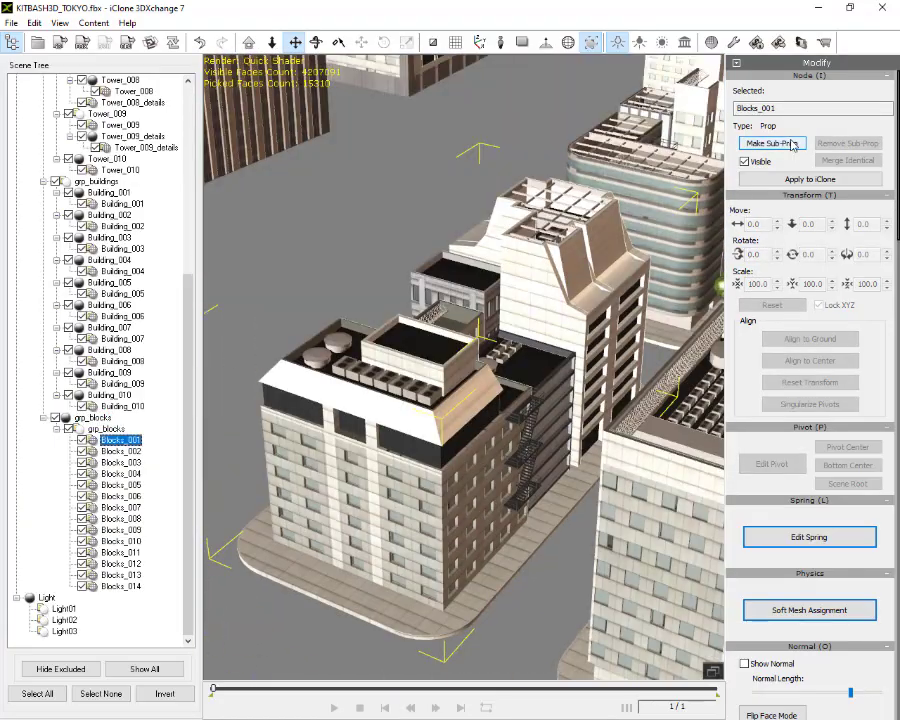
left_click(793, 143)
Step: Make Blocks_002 inside the grp_blocks group a sub-prop after focusing on it
left_click(121, 452)
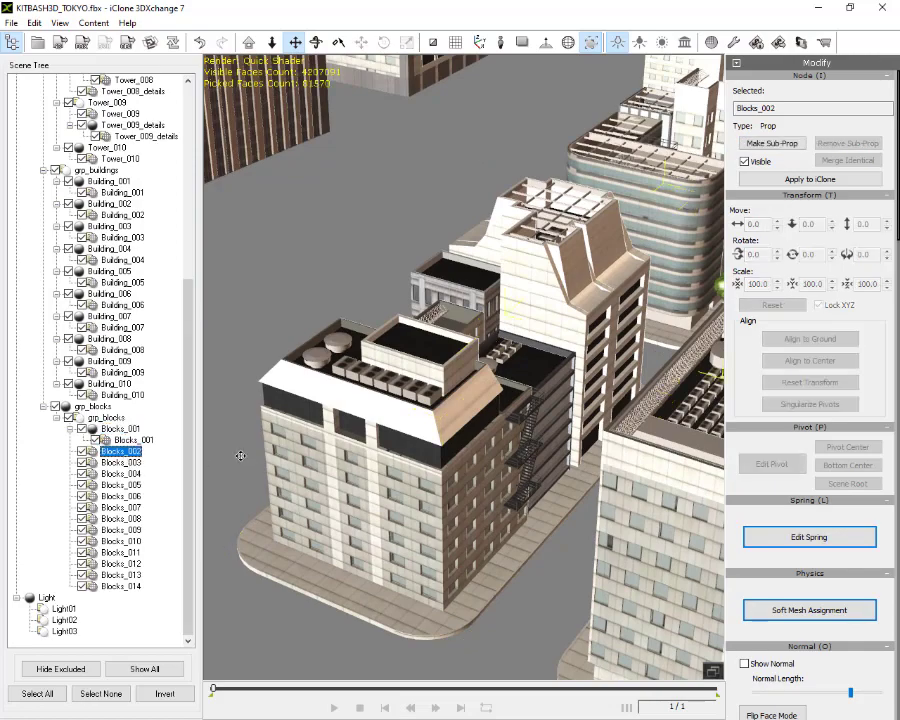
key("Home")
right_click_drag(261, 446, 222, 520)
left_click(793, 145)
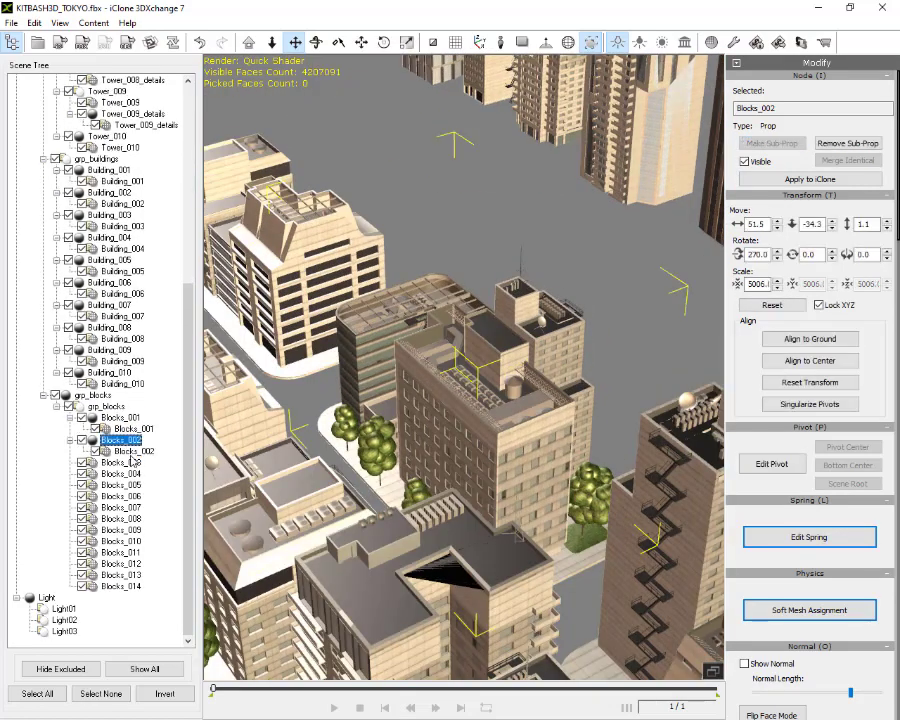
Step: Make Blocks_003, Blocks_004 and Blocks_005 individual sub-props, focusing on Blocks_003
left_click(124, 462)
key("Home")
right_click_drag(484, 372, 424, 404)
left_click(785, 147)
left_click(136, 474)
left_click(774, 145)
left_click(130, 485)
left_click(756, 146)
Step: Make Blocks_006, Blocks_007 and Blocks_008 individual sub-props, focusing on Blocks_006
left_click(136, 496)
key("Home")
right_click_drag(316, 434, 253, 446)
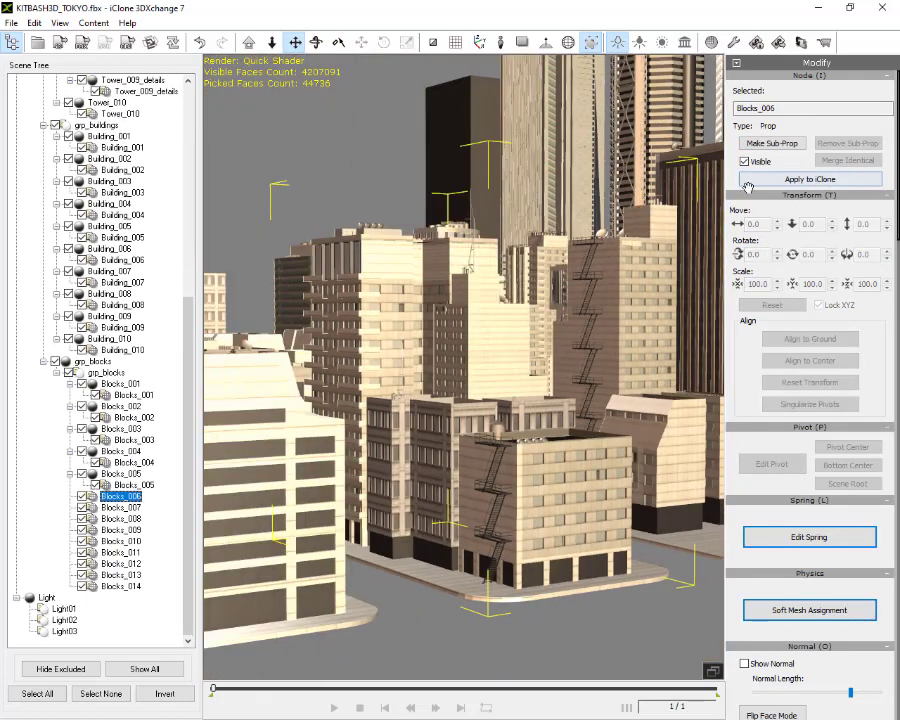
left_click(793, 147)
double_click(121, 496)
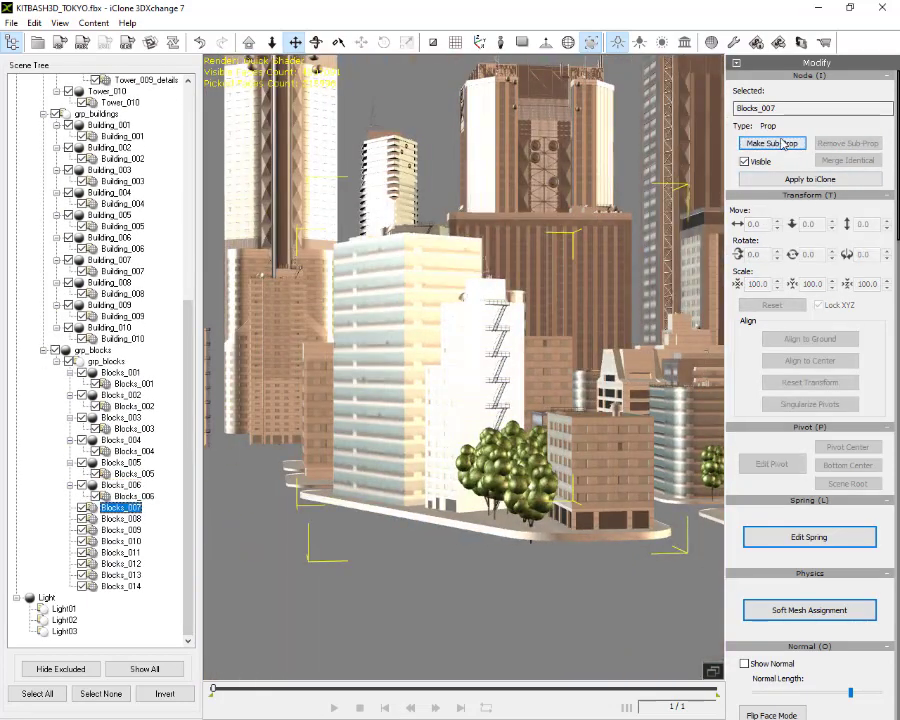
left_click(134, 518)
left_click(772, 145)
Step: Make Blocks_009 and Blocks_010 individual sub-props, focusing on Blocks_009
left_click(124, 530)
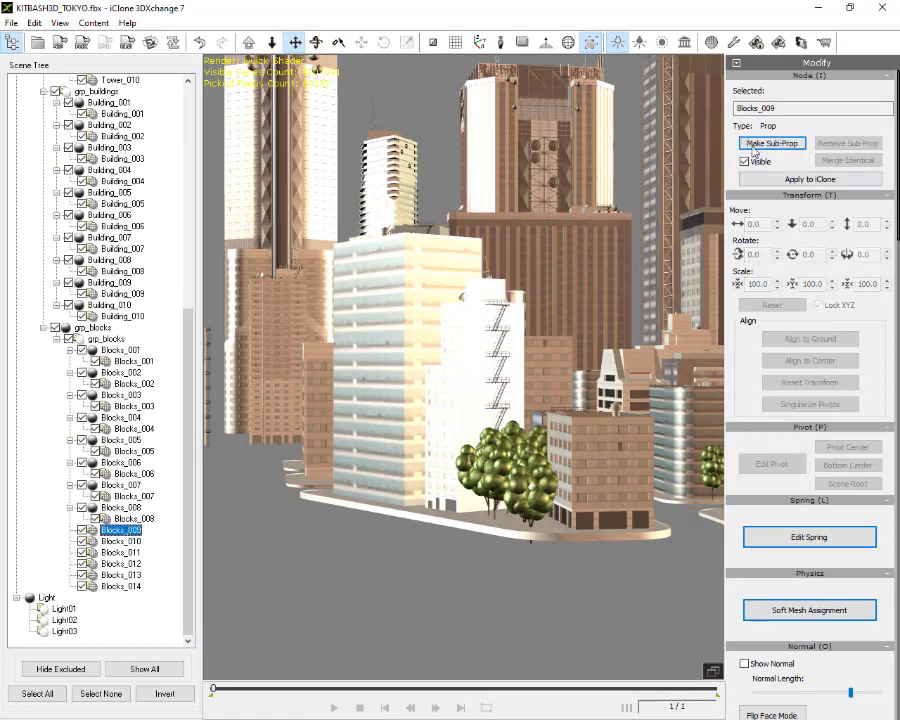
key("Home")
right_click_drag(361, 361, 245, 364)
left_click(772, 144)
left_click(121, 541)
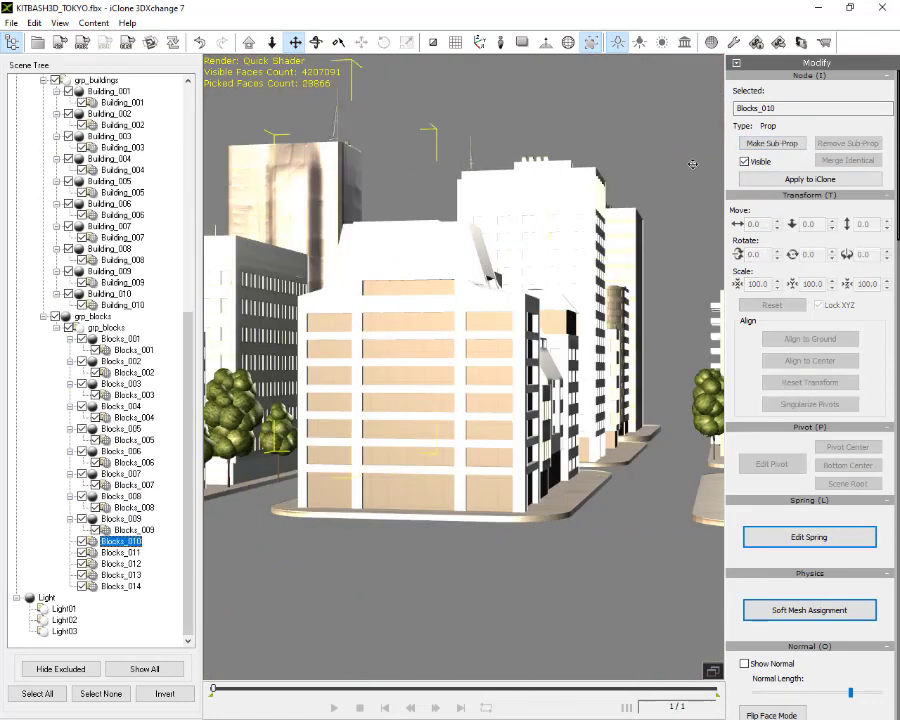
left_click(762, 147)
Step: Make Blocks_011, Blocks_012, Blocks_013 and Blocks_014 individual sub-props
left_click(121, 552)
left_click(762, 147)
left_click(121, 564)
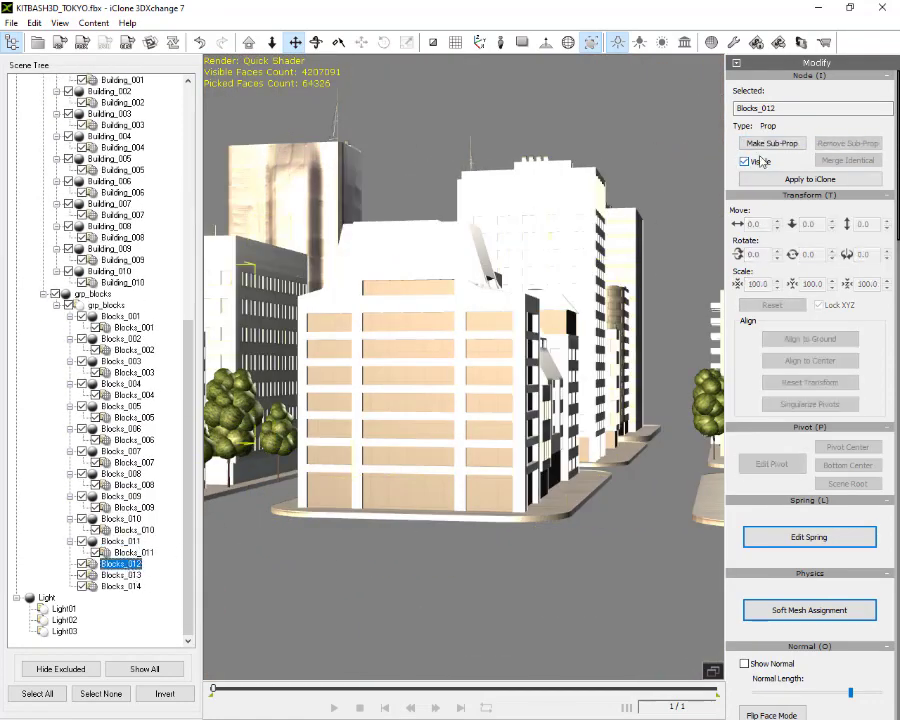
left_click(760, 148)
left_click(122, 575)
left_click(764, 146)
left_click(130, 588)
left_click(767, 143)
Step: Focus on the last block and select every node in the scene tree
key("Home")
scroll(374, 357, "down", 5)
right_click_drag(374, 357, 215, 380)
scroll(97, 325, "up", 14)
left_click(40, 693)
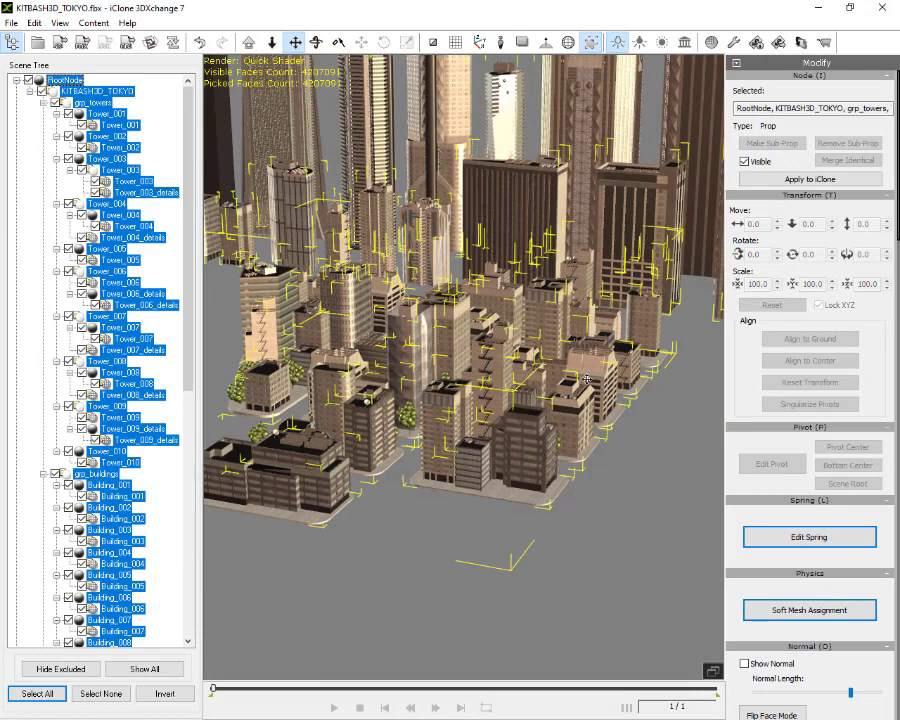
Step: Export all geometry as the iClone 7 prop KITBASH3D_TOKYO to the Props folder, with 4096x4096 maximum texture size and embedded external textures
left_click(61, 43)
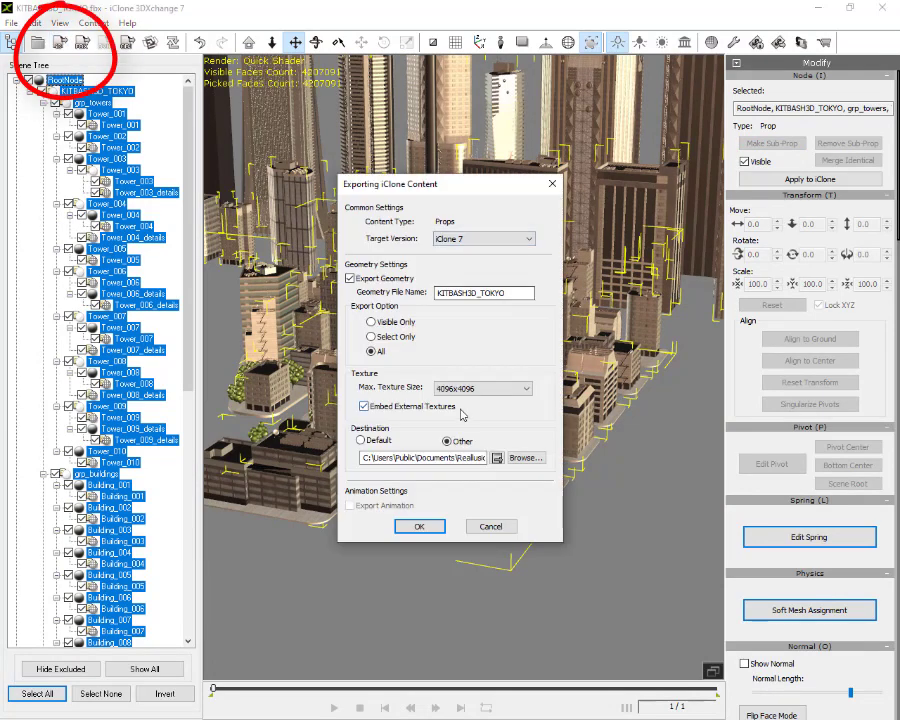
left_click(517, 457)
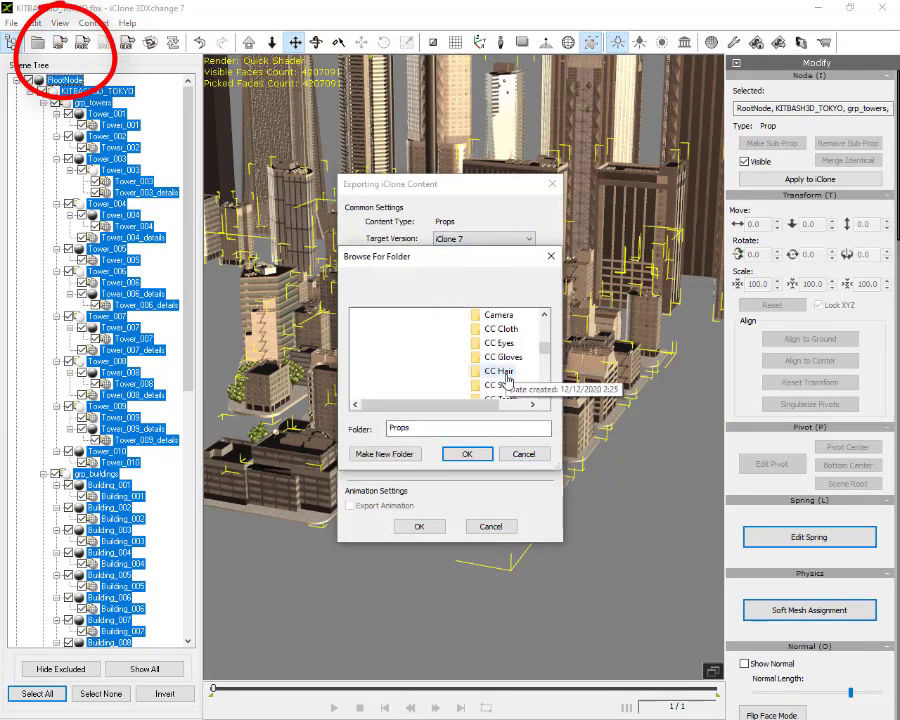
left_click(481, 456)
left_click(419, 526)
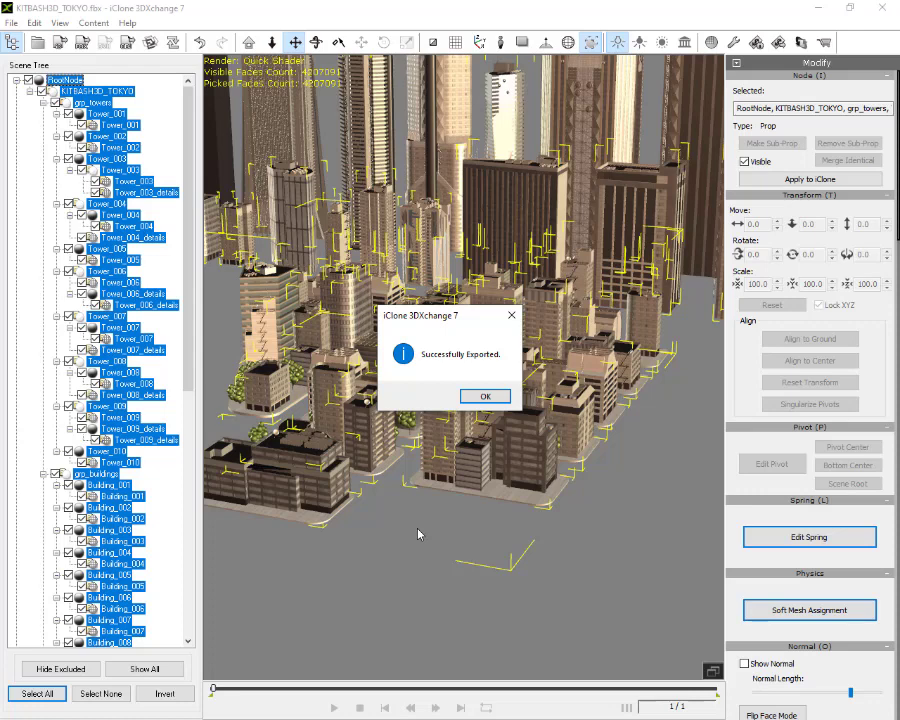
left_click(495, 398)
Step: Switch to iClone 7 and delete the character from the scene
left_click(818, 8)
left_click(323, 711)
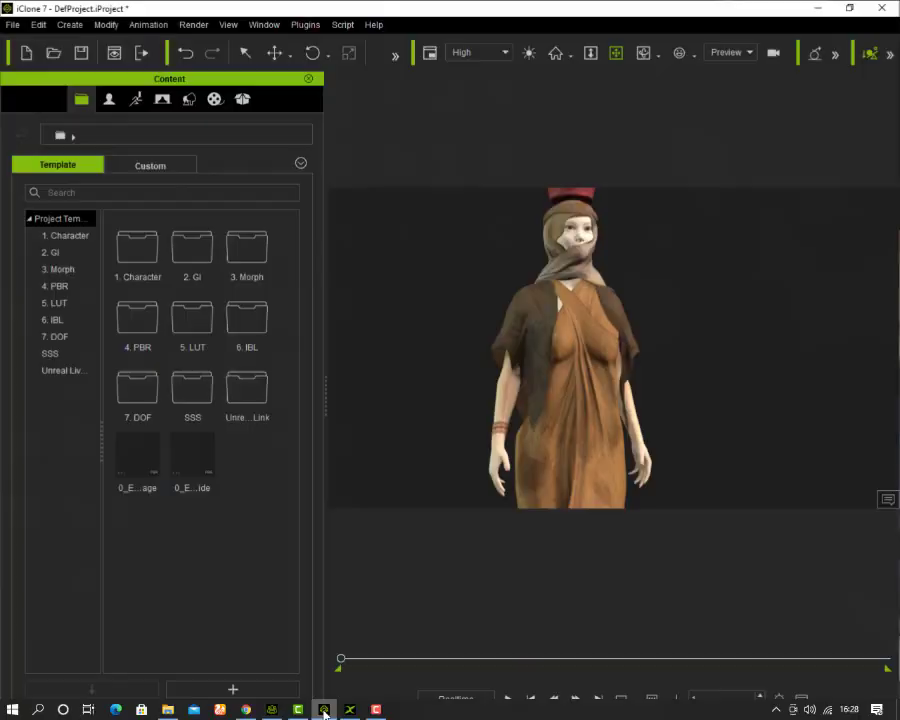
left_click(588, 318)
key("Delete")
Step: Load the KITBASH3D_TOKYO prop from the custom Prop library into the scene and close the content library
left_click(189, 99)
double_click(150, 314)
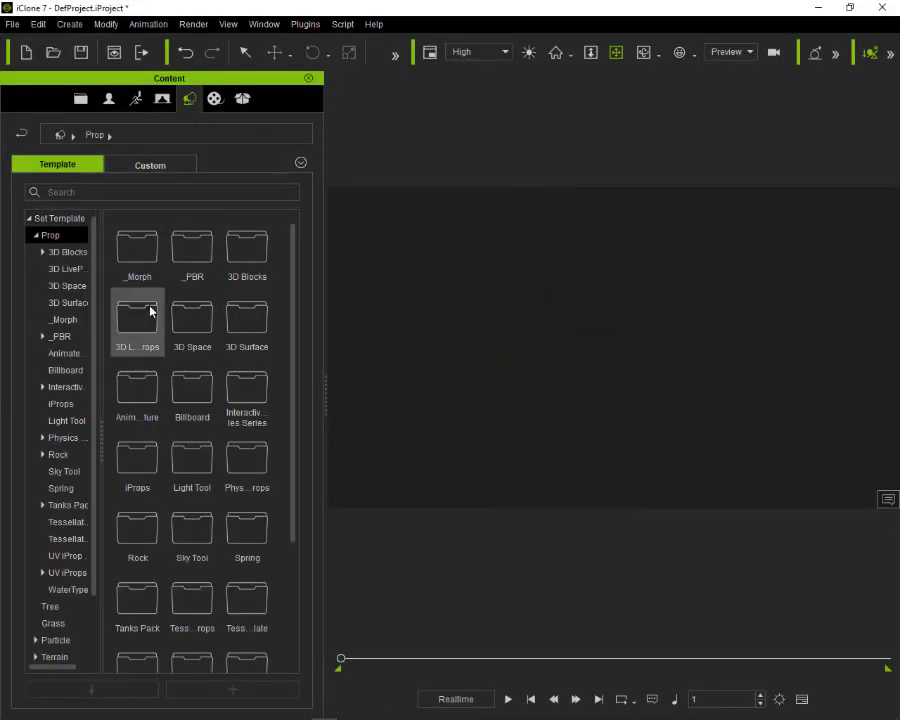
scroll(148, 313, "down", 3)
left_click(163, 165)
double_click(145, 328)
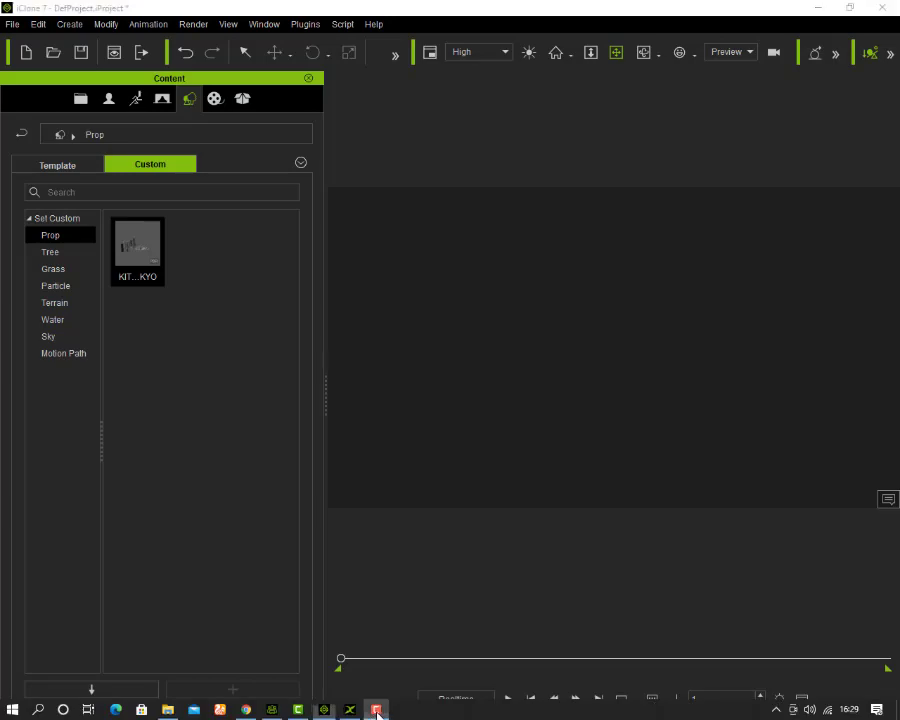
left_click(377, 713)
double_click(154, 236)
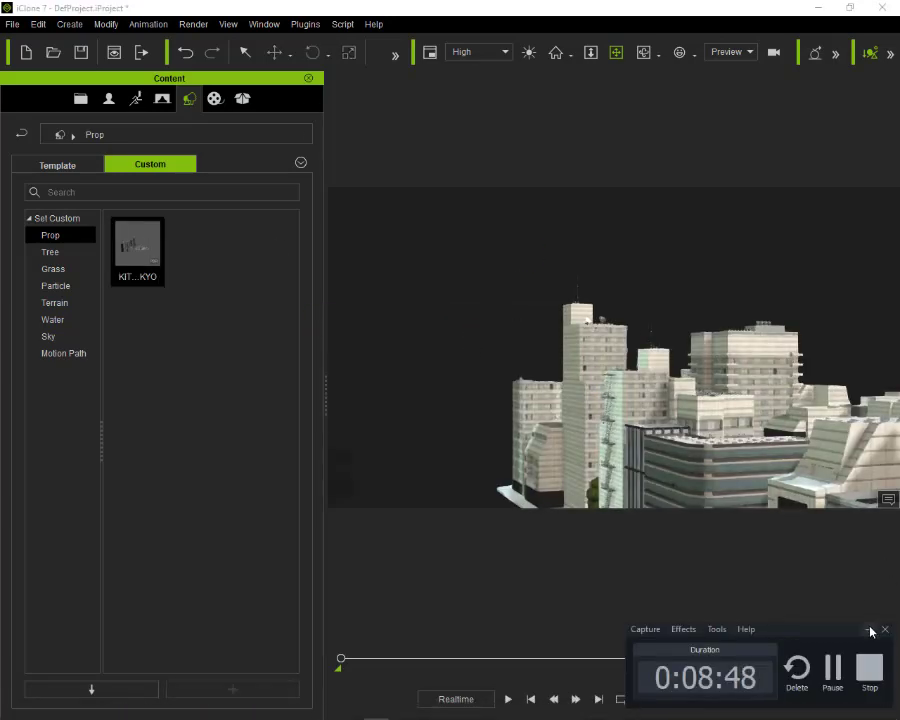
left_click(869, 630)
left_click(309, 78)
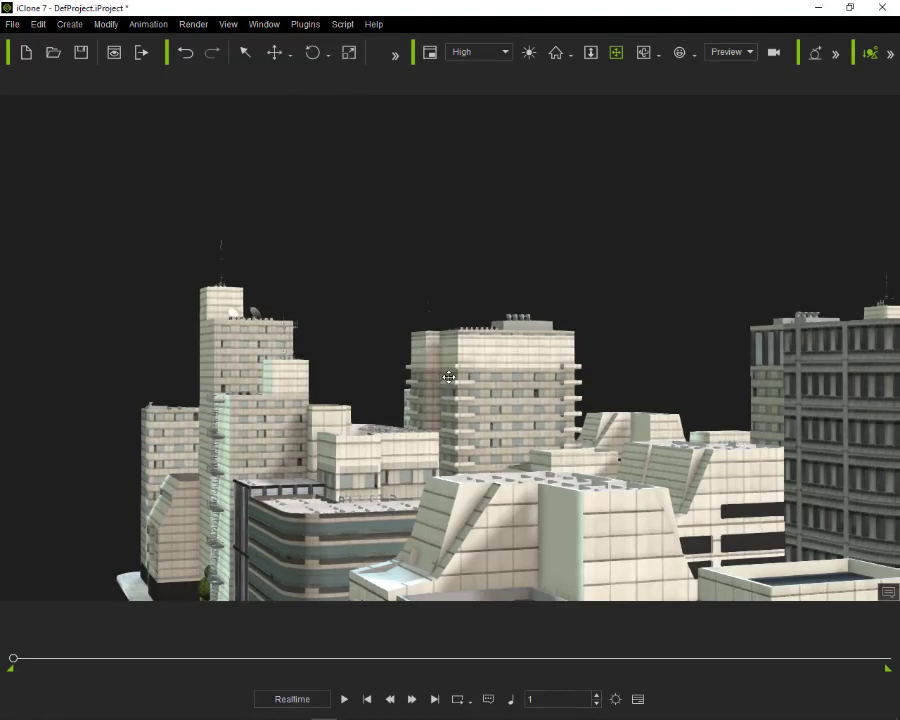
Step: List the sub-props of KITBASH3D_TOKYO in the scene manager and widen the Name column to read their names
scroll(462, 360, "down", 5)
right_click_drag(478, 342, 597, 388)
key("F5")
left_click(33, 178)
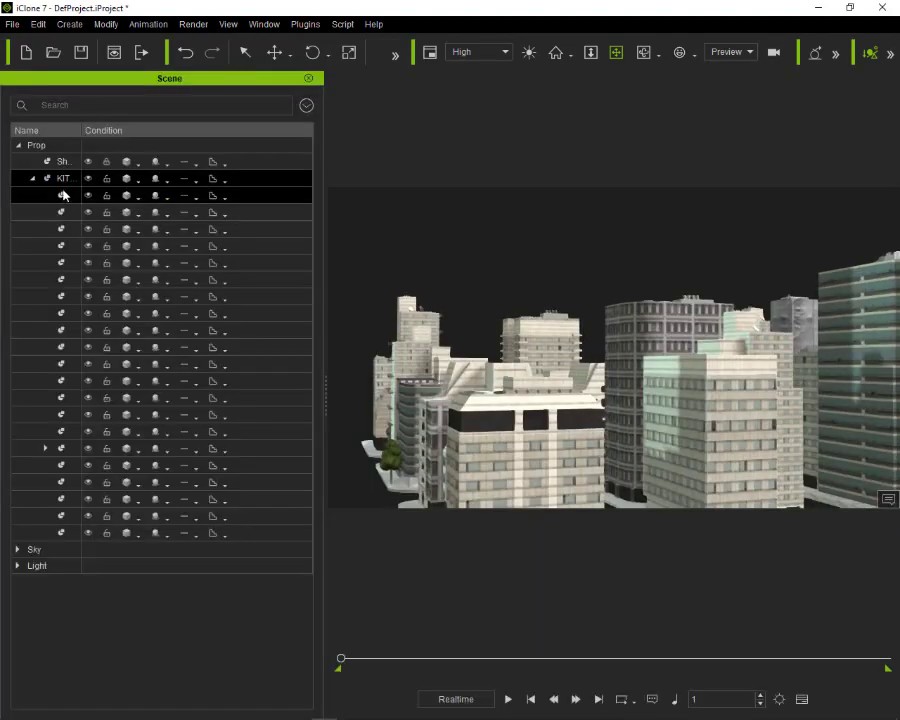
left_click_drag(82, 131, 259, 131)
Step: Select the Building_002 sub-prop and examine it up close among the surrounding towers
left_click(172, 196)
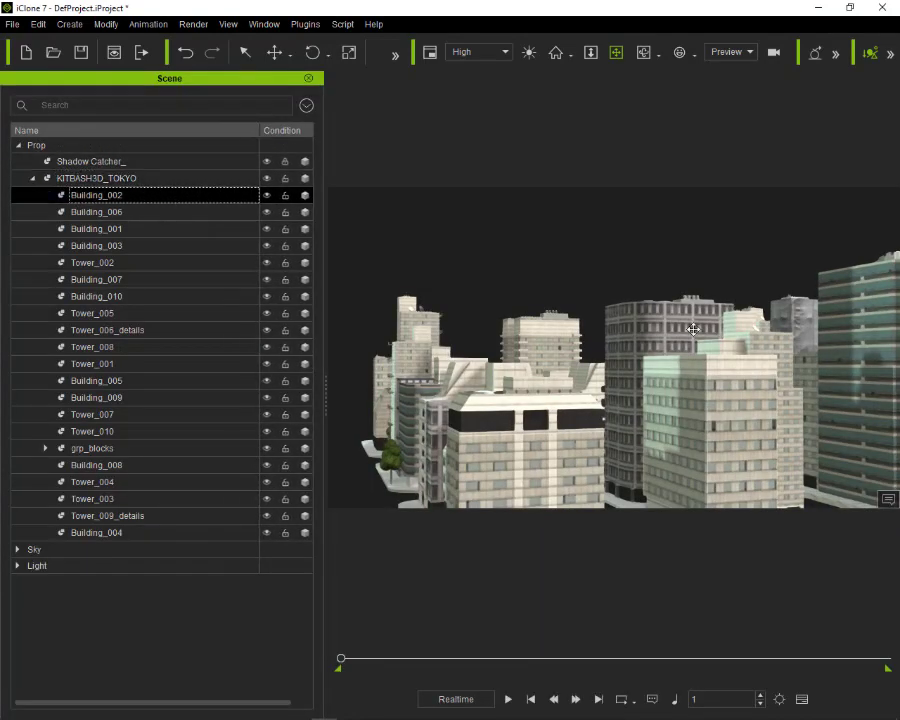
key("Home")
right_click_drag(547, 350, 599, 299)
scroll(599, 299, "down", 2)
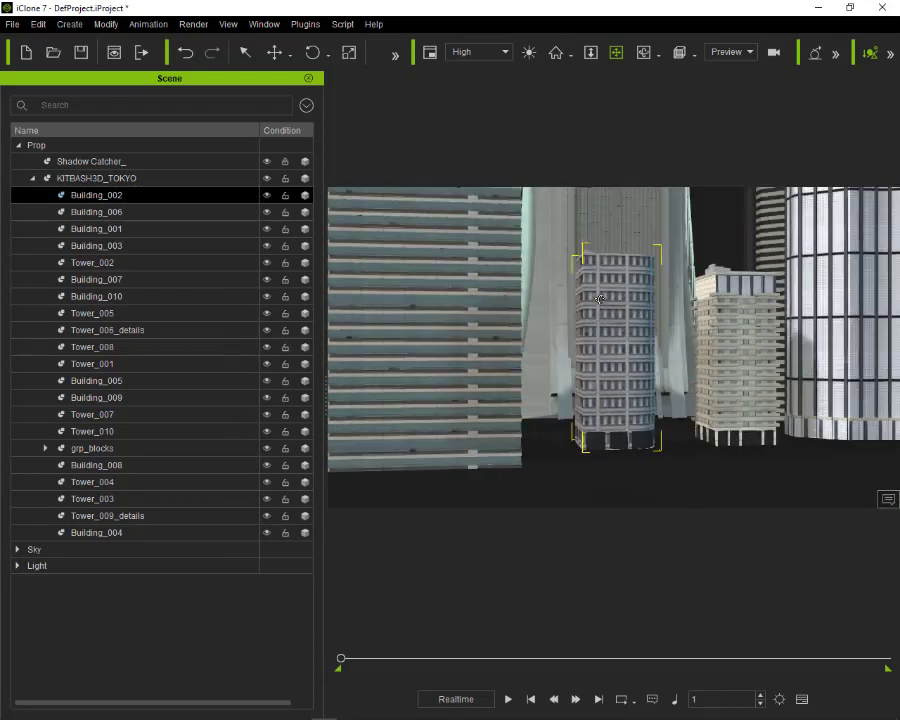
scroll(623, 293, "up", 4)
scroll(648, 383, "down", 5)
Step: Try the Clear Day 04, Clear Day 01 and Cloudy sky templates and apply the Clear Day 02 sky
key("F5")
key("F4")
left_click(50, 336)
left_click(58, 165)
double_click(138, 316)
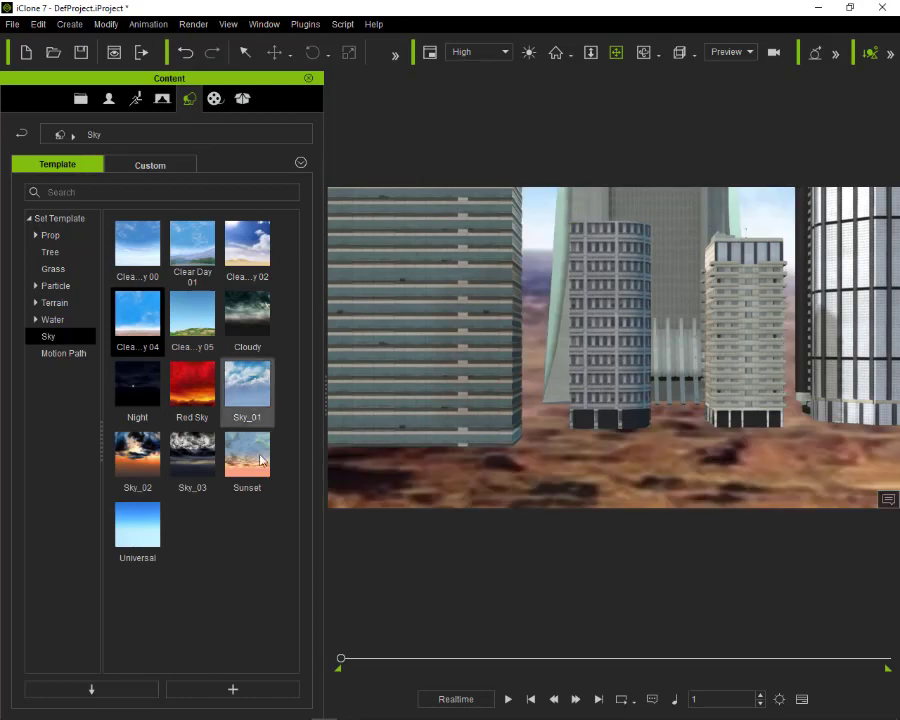
double_click(197, 259)
double_click(252, 320)
double_click(247, 246)
left_click(308, 78)
Step: Select a single tower in the city and set its material's diffuse color to green
left_click_drag(492, 233, 463, 309)
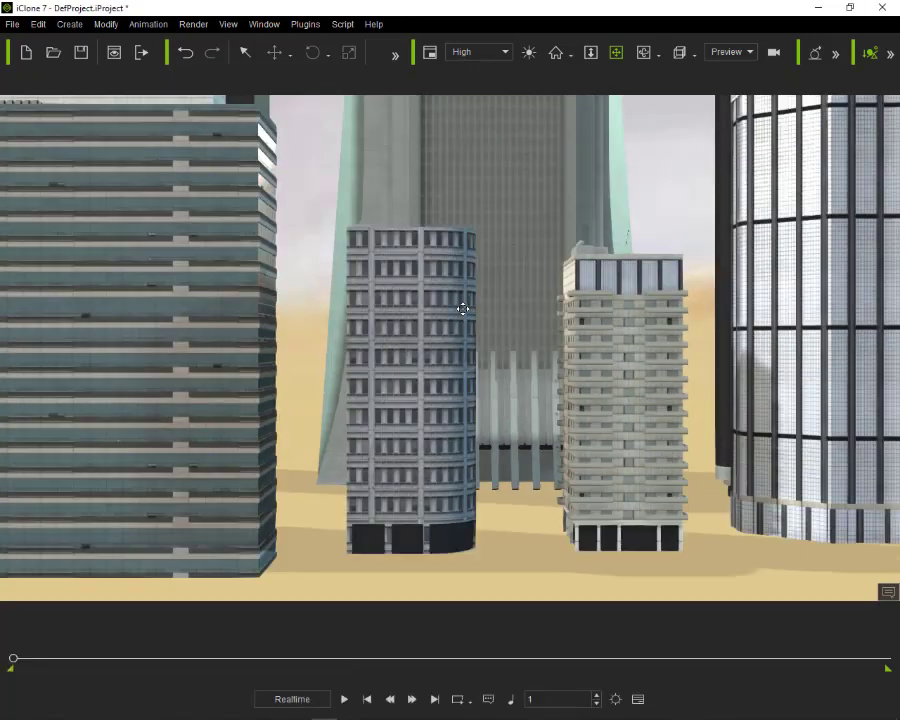
left_click(274, 25)
left_click(288, 235)
scroll(404, 352, "down", 3)
left_click_drag(410, 354, 416, 500)
key("q")
left_click(457, 379)
Step: Examine the recolored tower and the surrounding city skyline from several distances and angles
scroll(478, 350, "up", 5)
scroll(478, 350, "down", 4)
right_click_drag(478, 350, 484, 344)
middle_click_drag(484, 344, 485, 541)
scroll(485, 541, "down", 5)
scroll(490, 396, "up", 3)
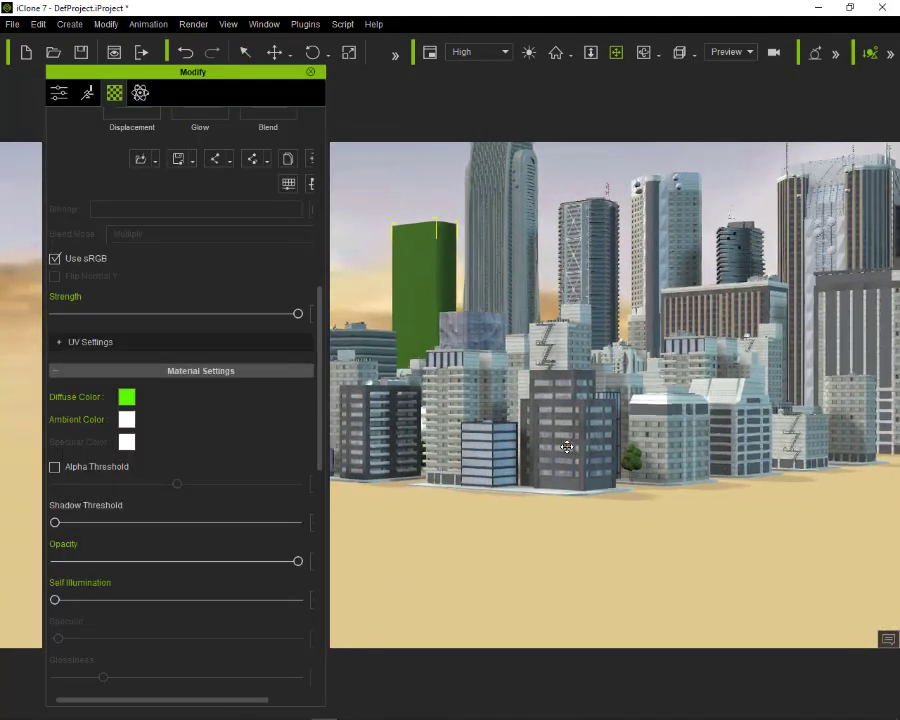
middle_click_drag(567, 447, 567, 447)
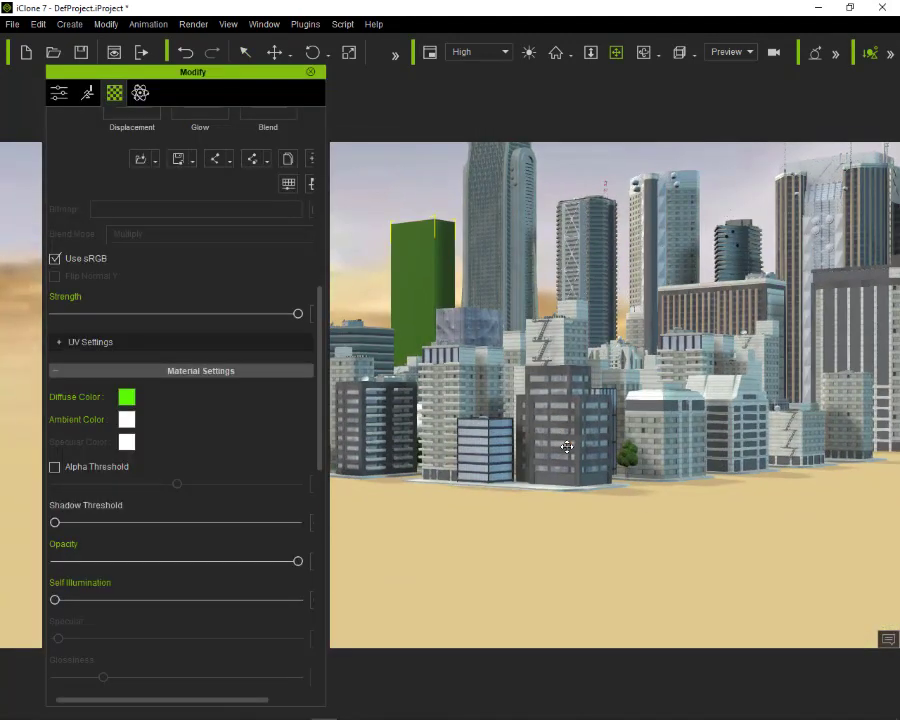
left_click(310, 72)
left_click_drag(472, 210, 394, 338)
scroll(394, 338, "up", 2)
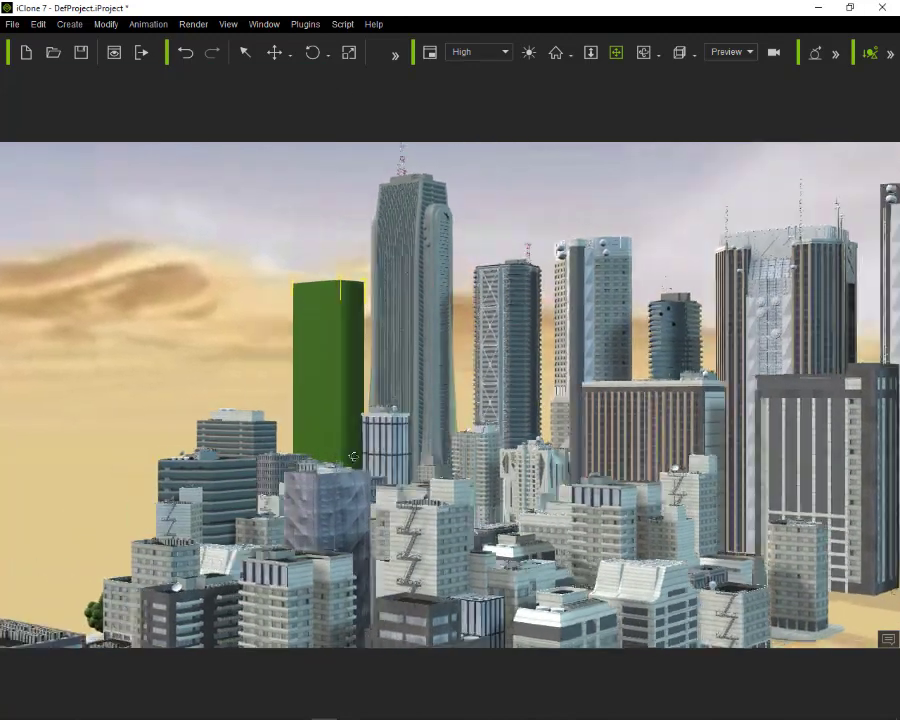
left_click_drag(315, 515, 359, 433)
Step: Add a camera to the scene and show the playback timeline
left_click(69, 24)
left_click(92, 209)
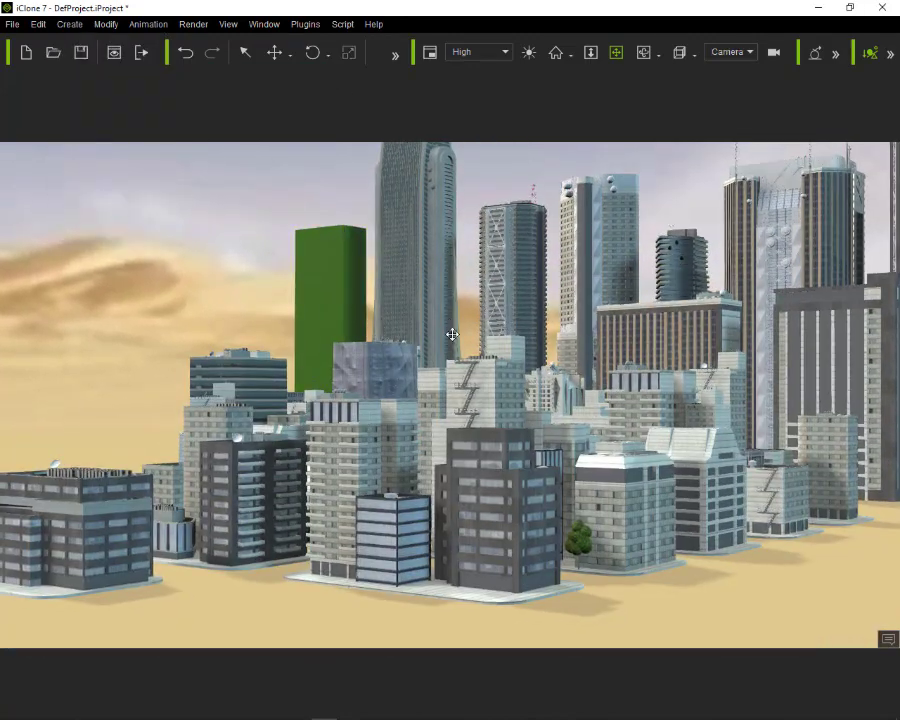
left_click(265, 24)
left_click(292, 189)
Step: Animate the camera by changing its view of the city at frame 597 and again at a frame near the timeline's middle
right_click_drag(520, 369, 380, 365)
left_click_drag(179, 658, 303, 658)
left_click_drag(640, 259, 438, 338)
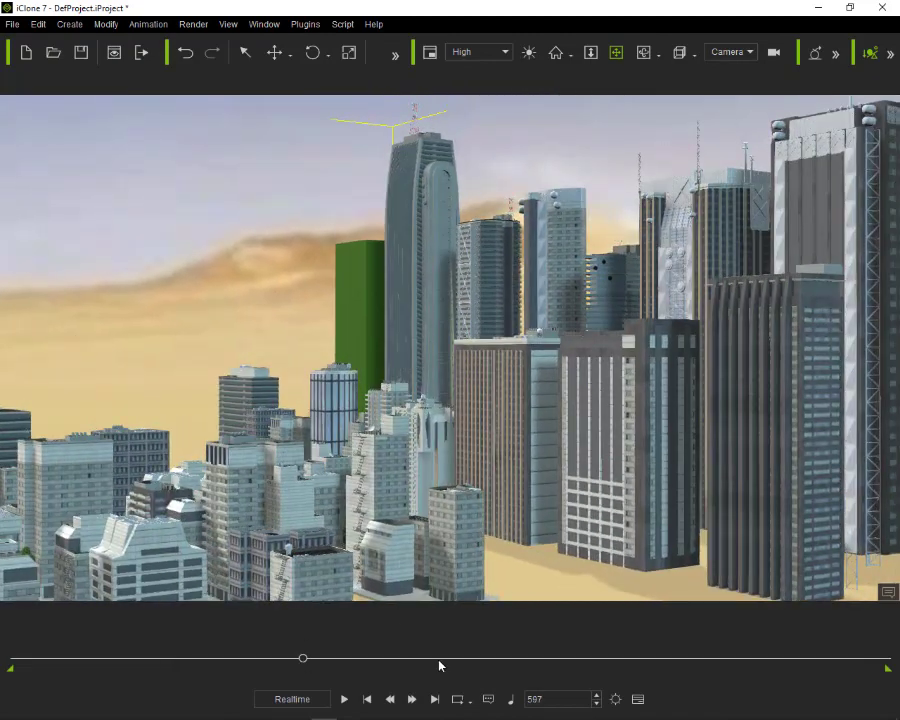
left_click(439, 660)
left_click_drag(630, 369, 406, 408)
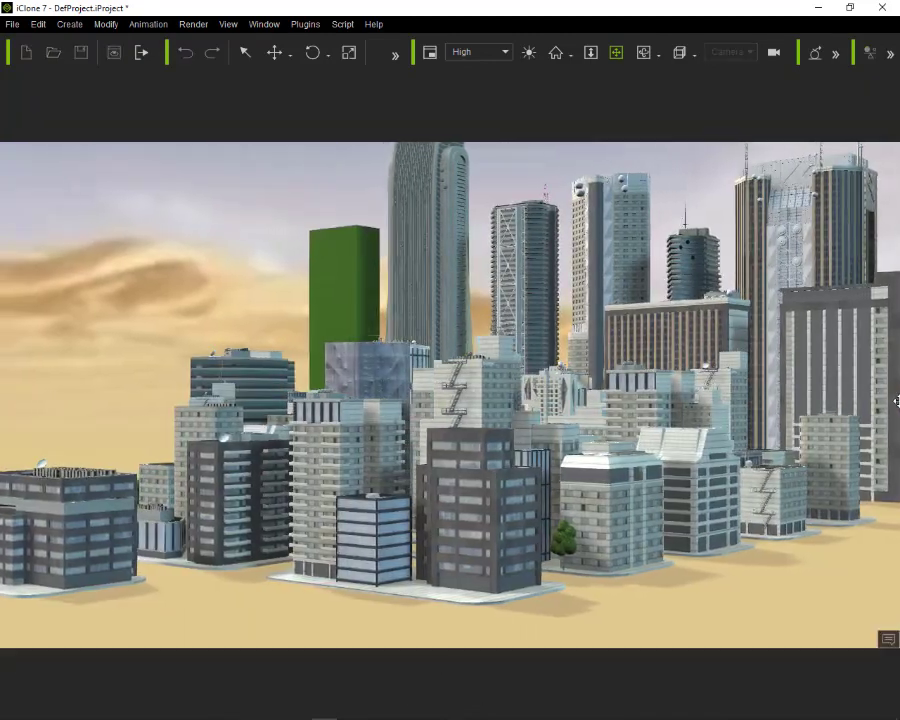